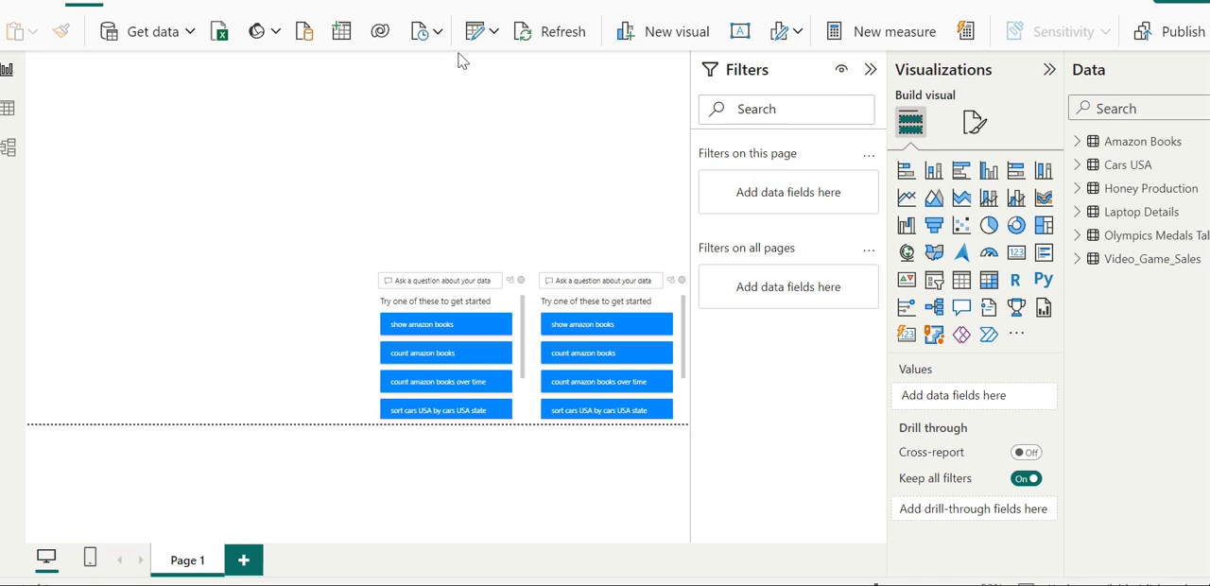
Open the Power Query Editor to transform the report's data.
left_click(496, 33)
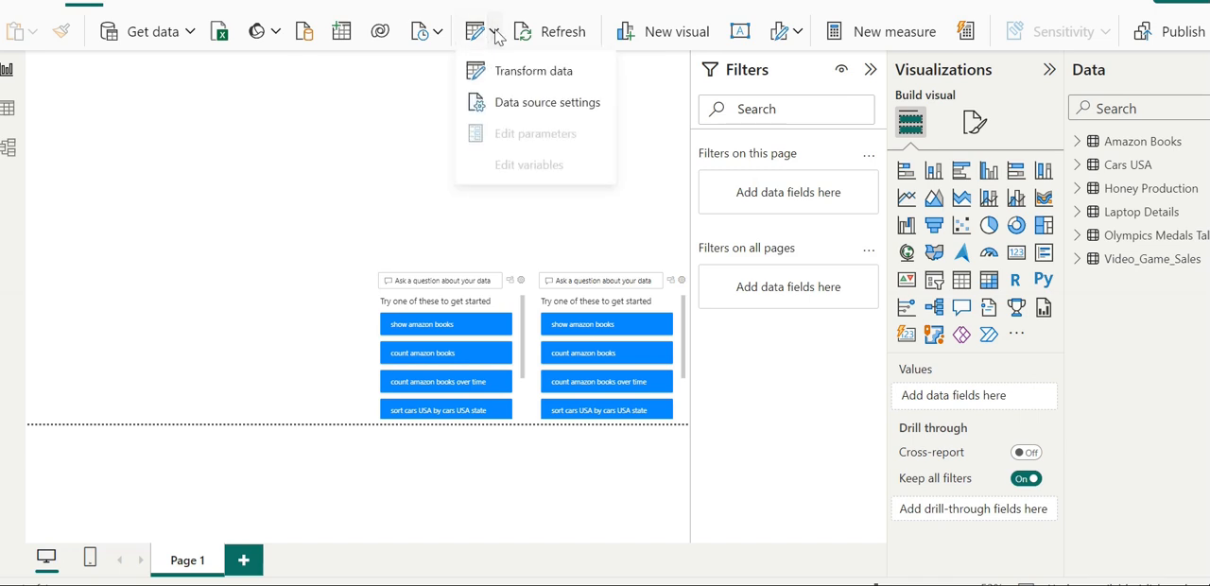
left_click(514, 75)
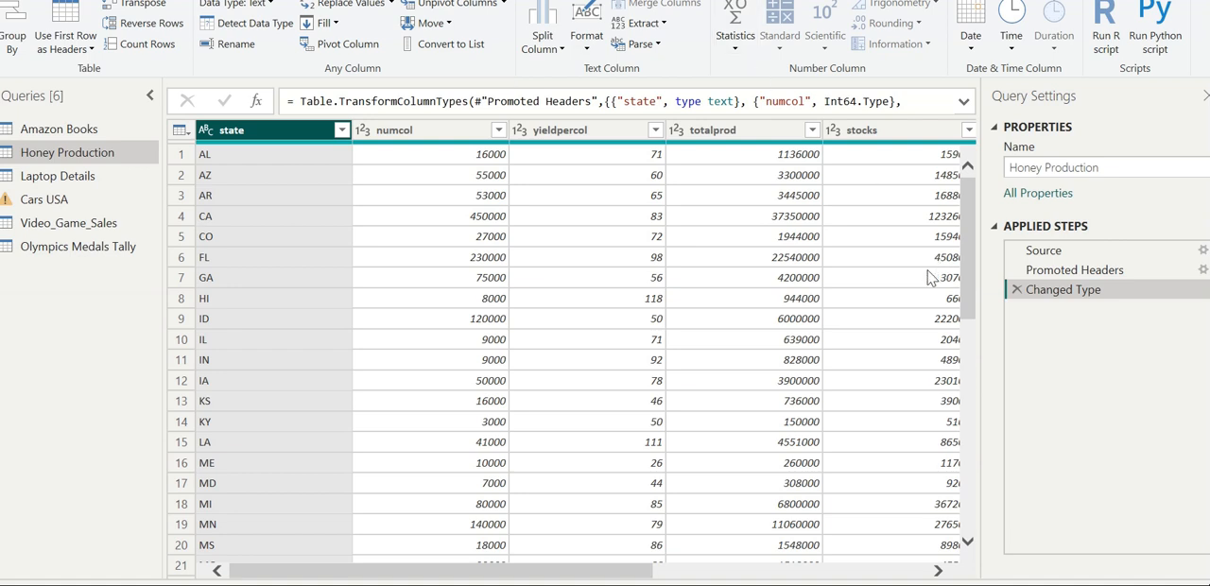
Change the data type of the Honey Production year column to Date/Time, adding the conversion as a new step.
left_click(940, 571)
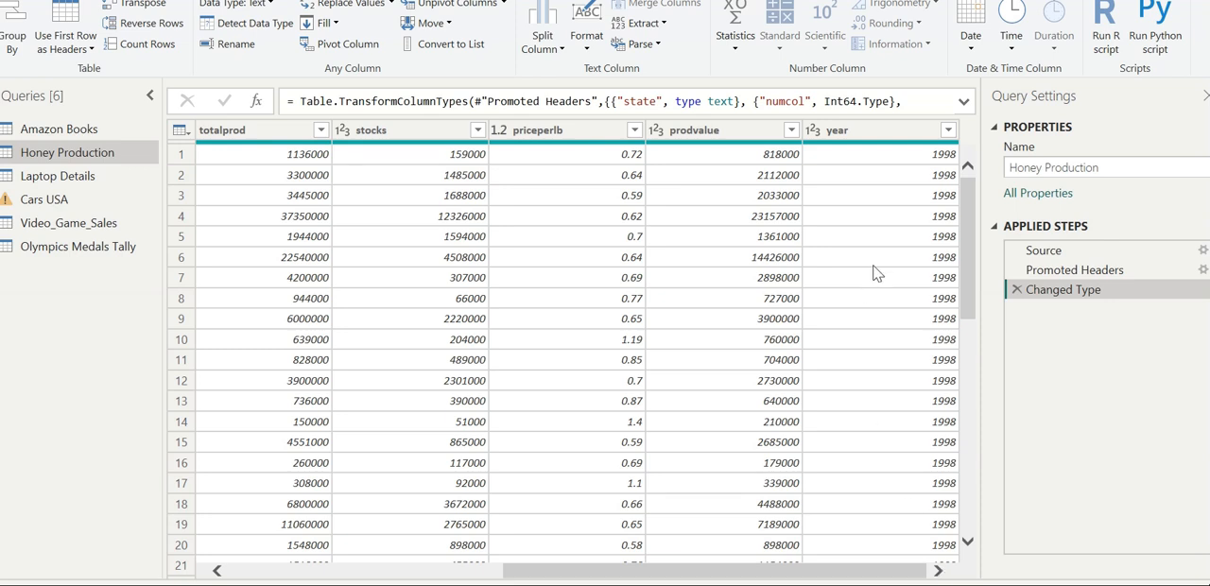
left_click(905, 137)
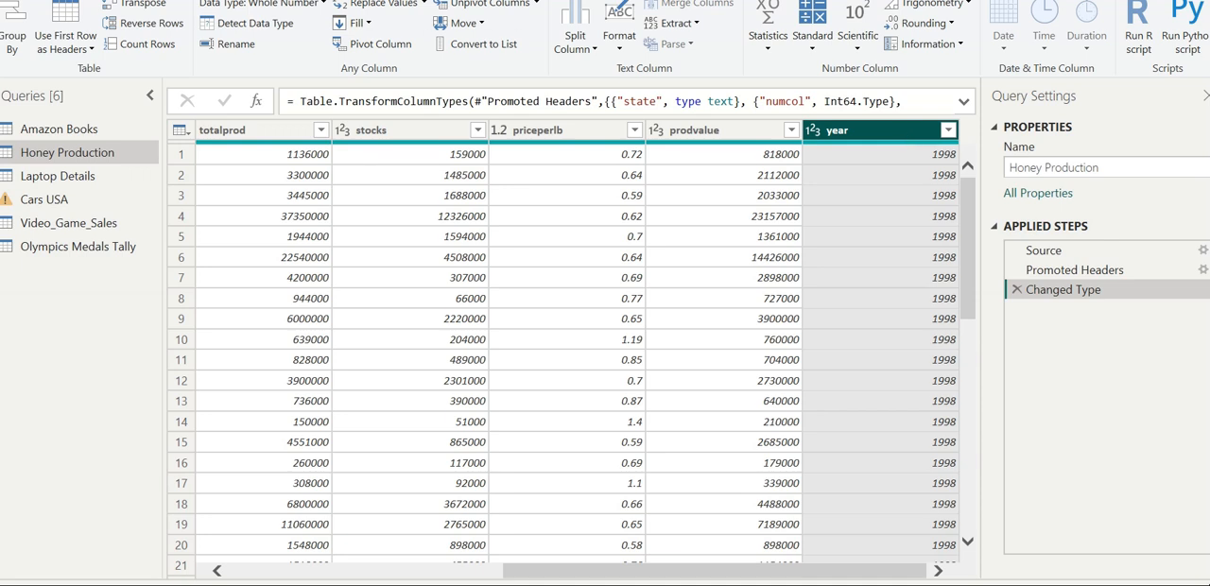
left_click(58, 0)
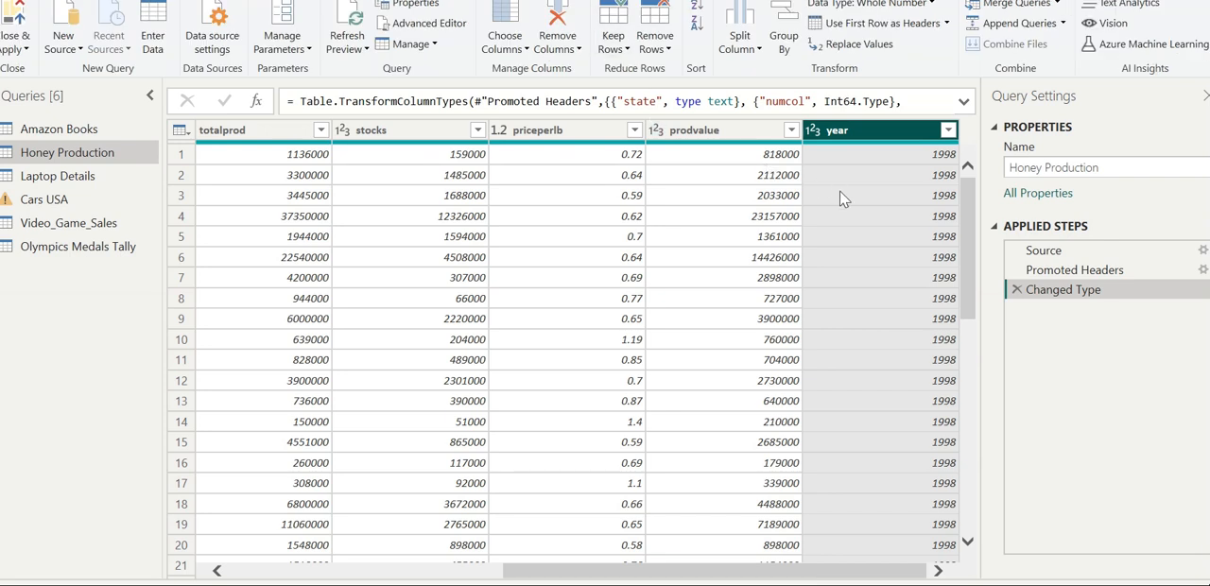
left_click(914, 10)
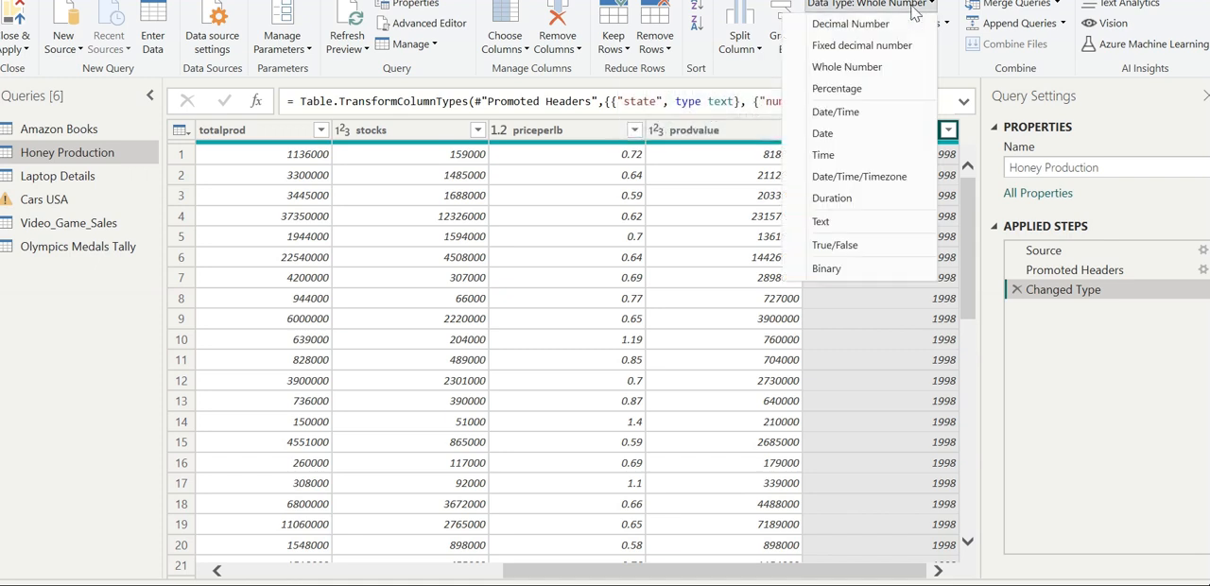
left_click(837, 112)
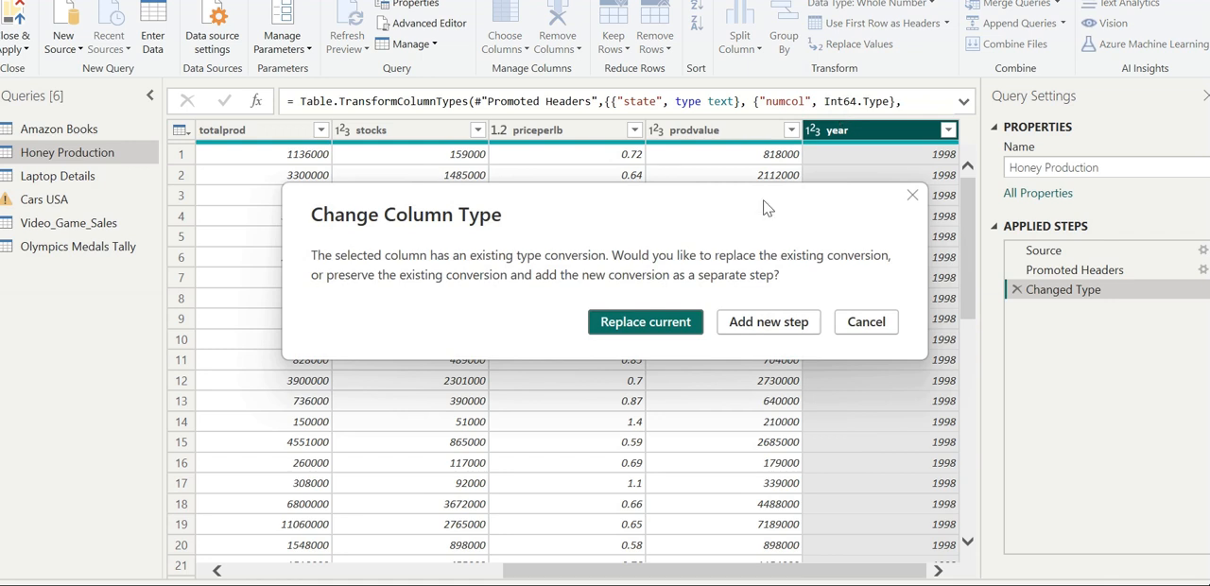
left_click(765, 322)
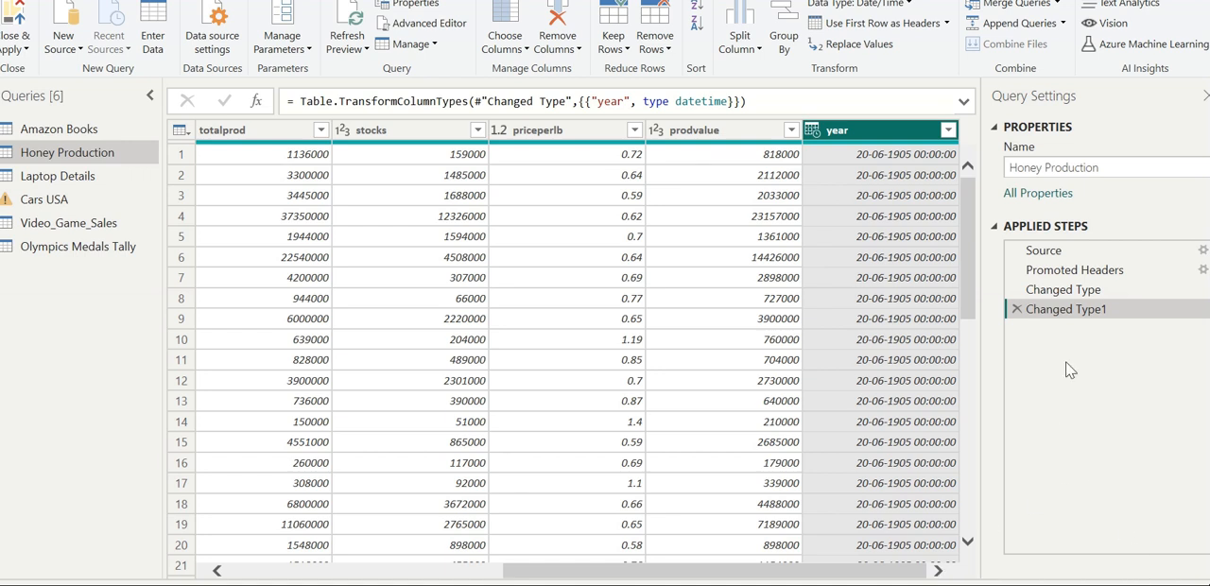
Delete the Changed Type1 step that converts the year column in the Honey Production query.
right_click(1036, 321)
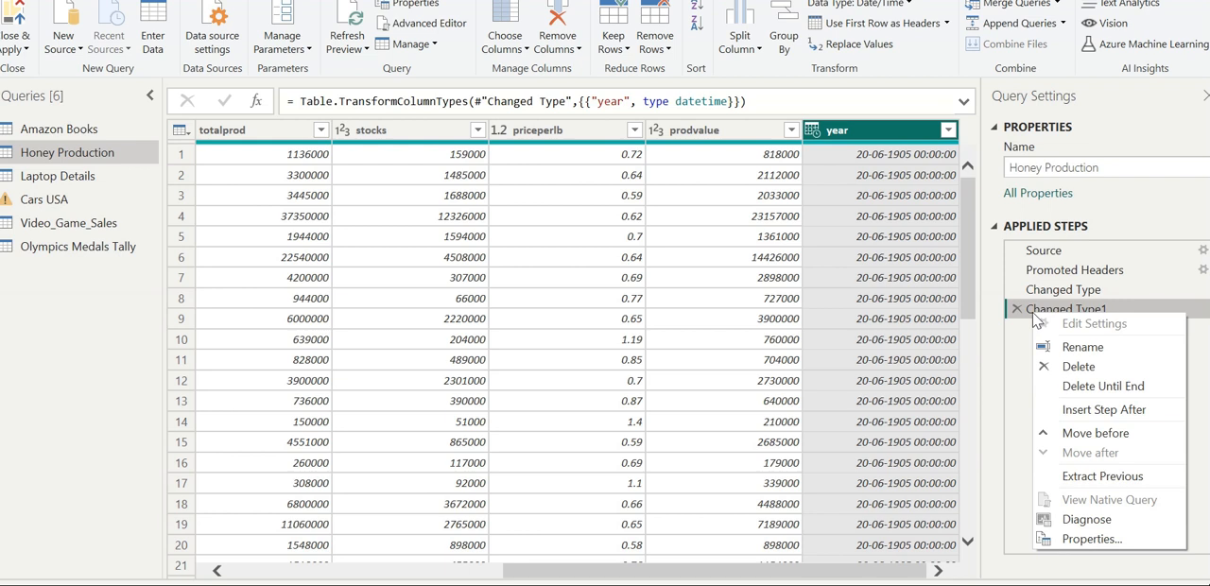
left_click(1046, 369)
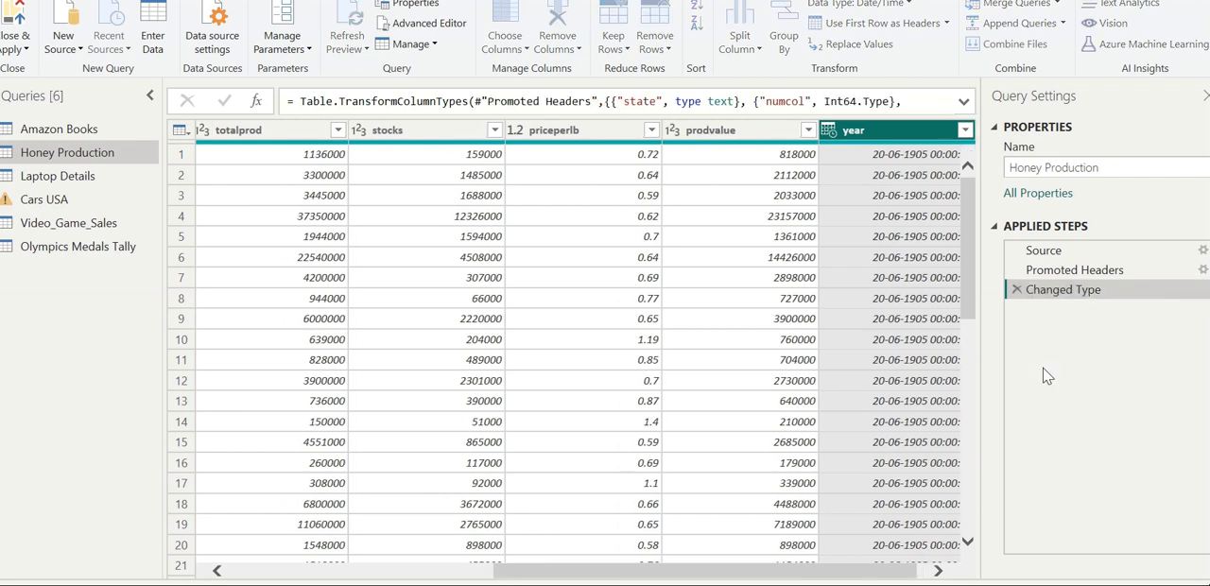
left_click(937, 573)
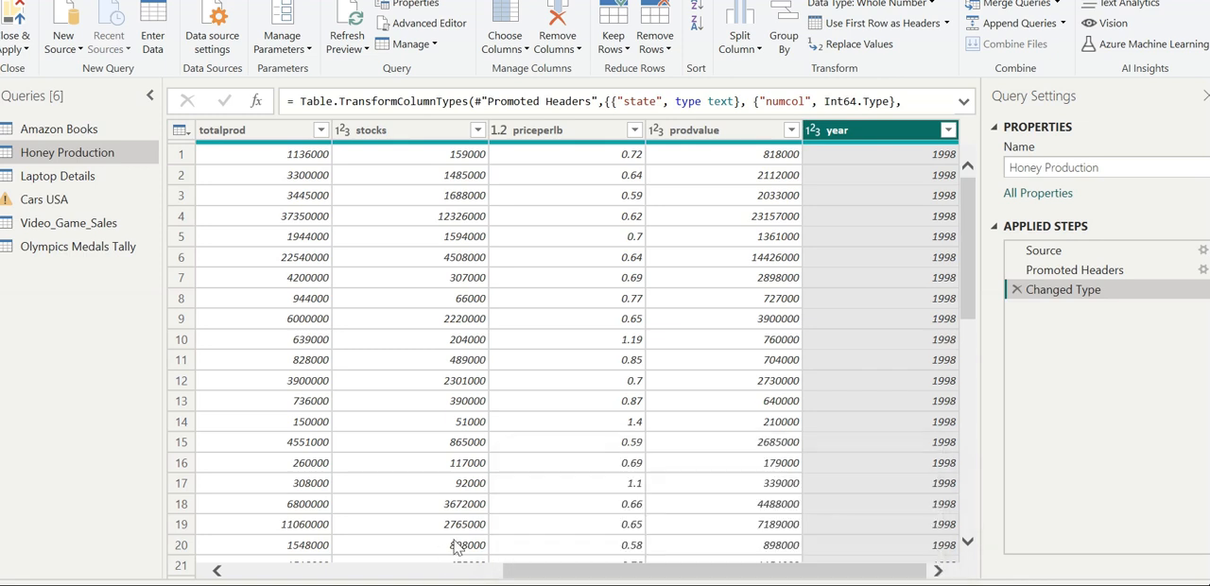
Transpose the Honey Production table so that its rows become columns.
left_click(216, 573)
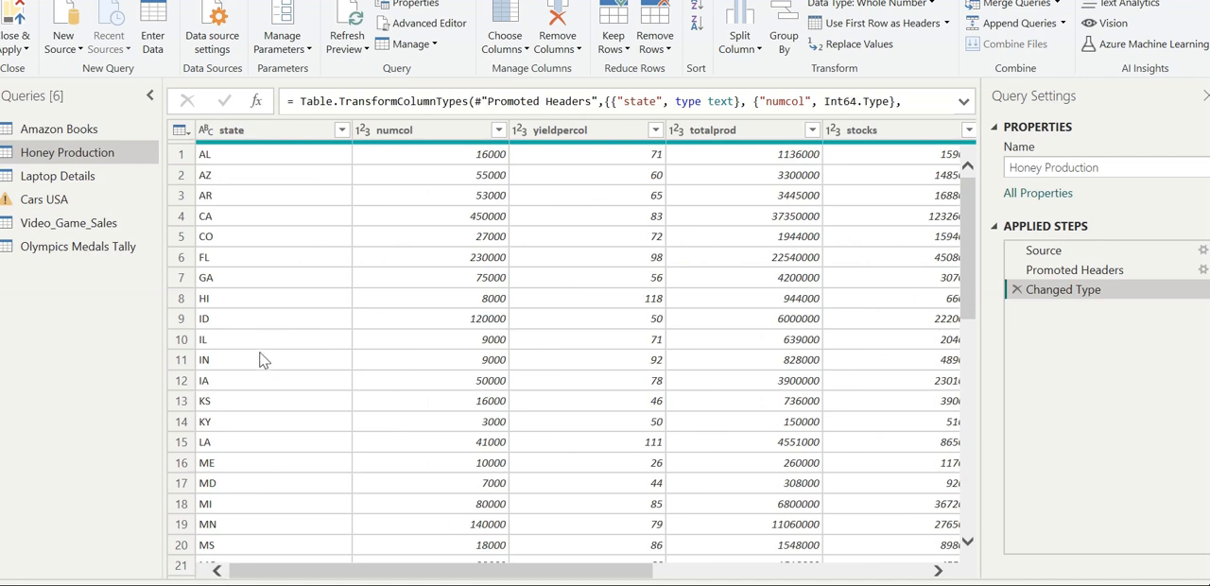
left_click(272, 154)
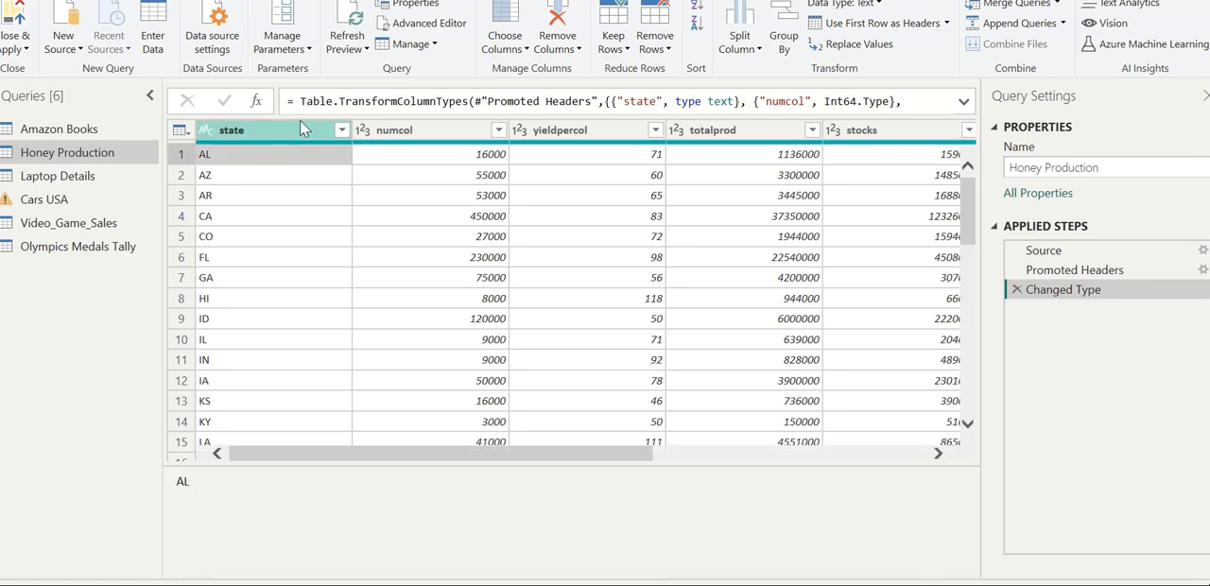
left_click(301, 123)
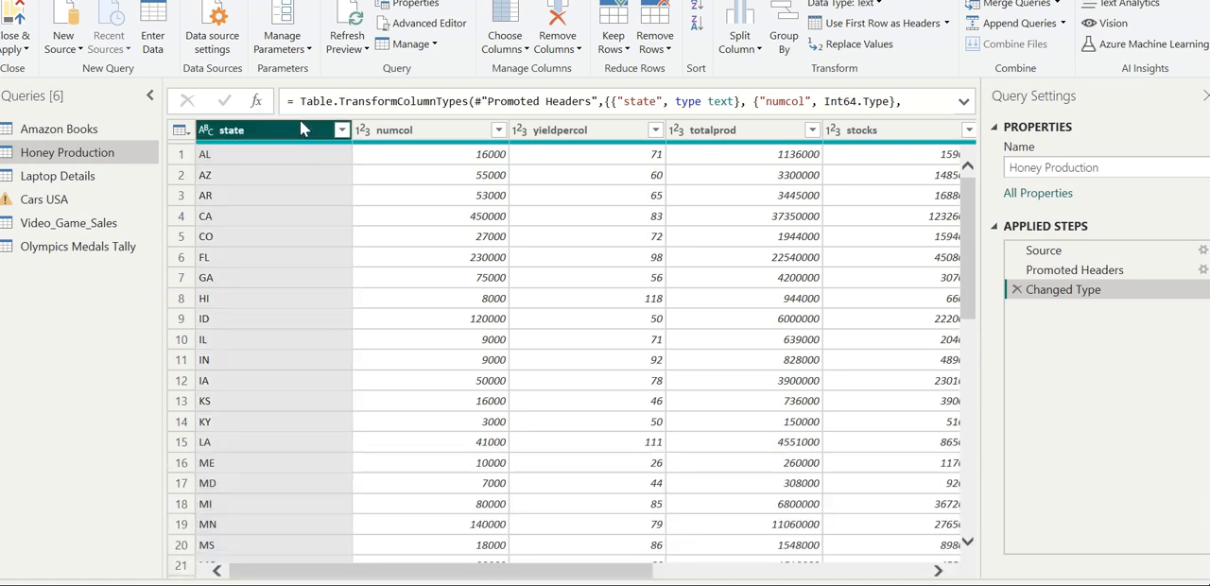
left_click(104, 0)
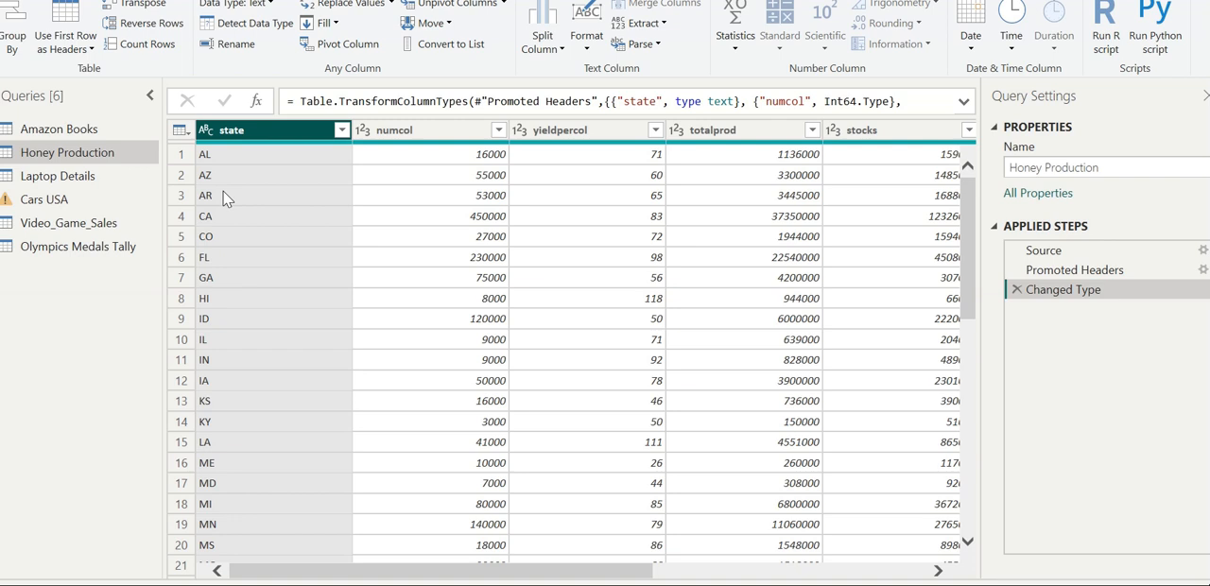
left_click(144, 5)
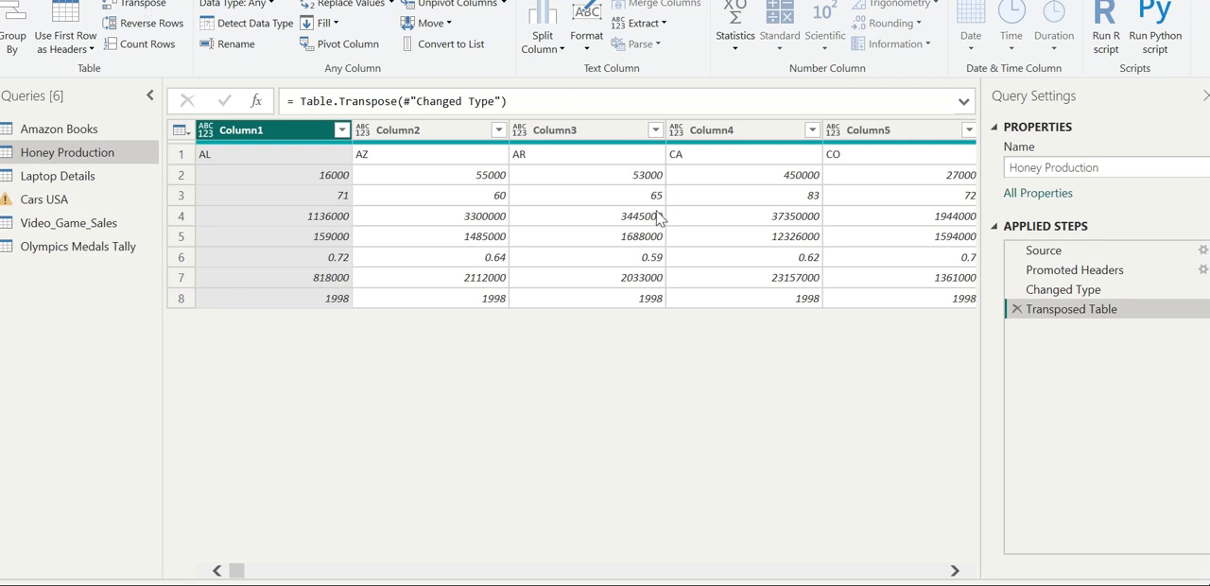
Look through the transposed columns and delete the Transposed Table step from the Honey Production query.
left_click(954, 574)
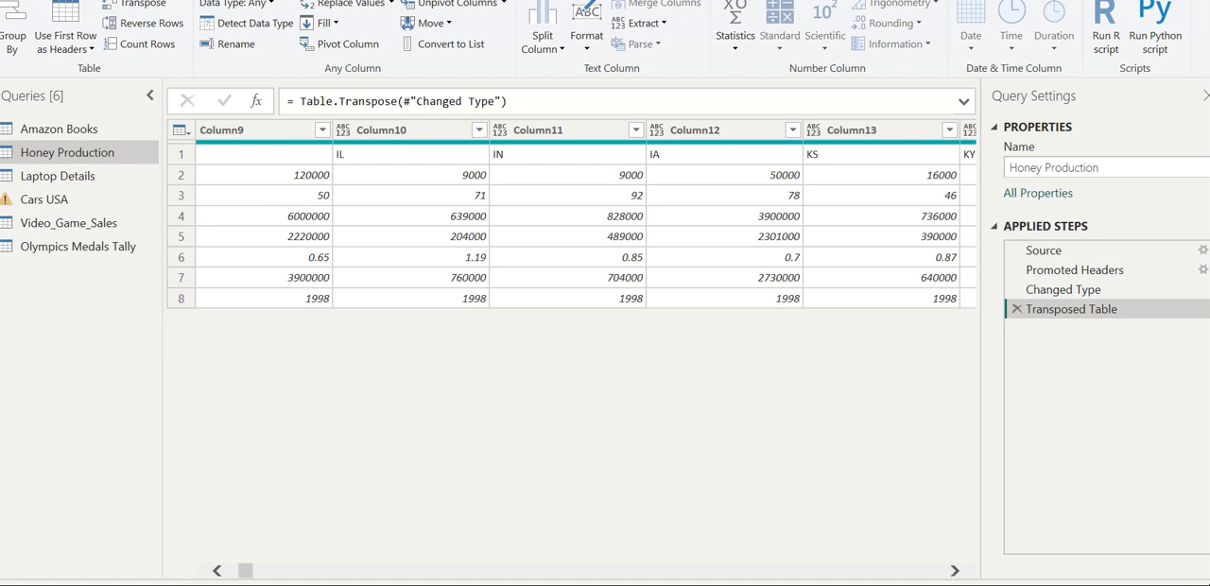
left_click_drag(218, 572, 217, 572)
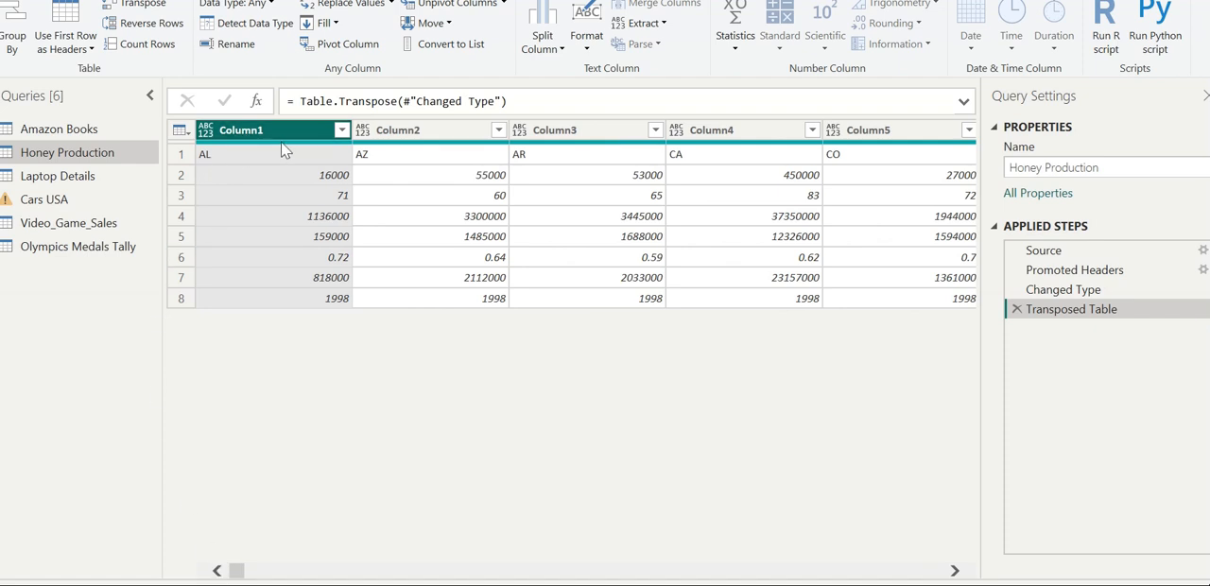
mouse_move(290, 148)
left_click(956, 571)
left_click_drag(957, 572, 956, 573)
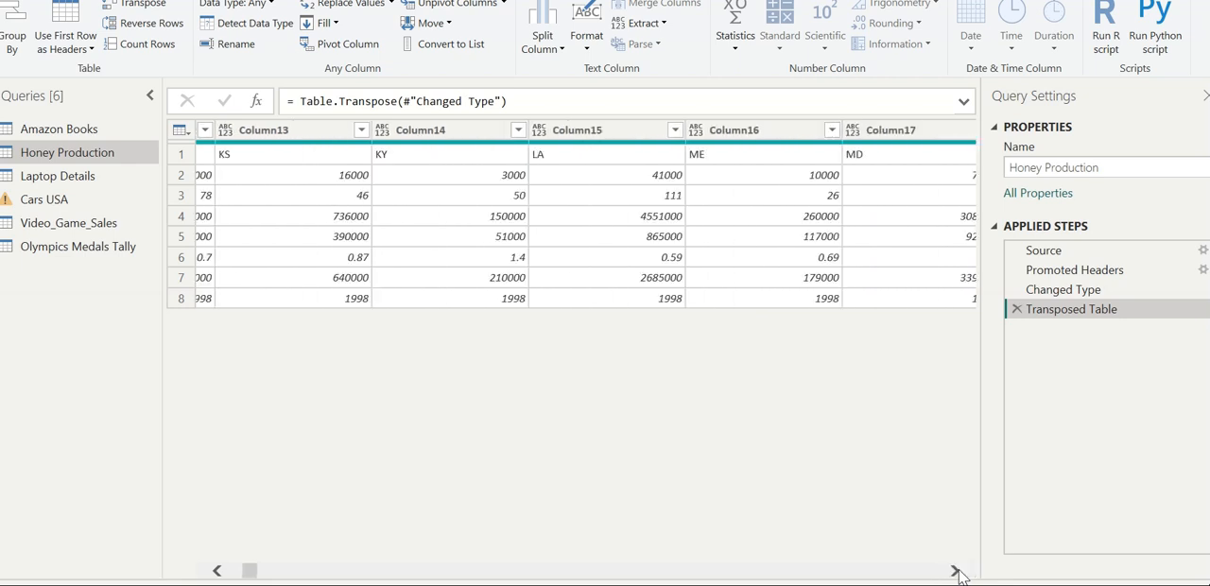
right_click(1034, 315)
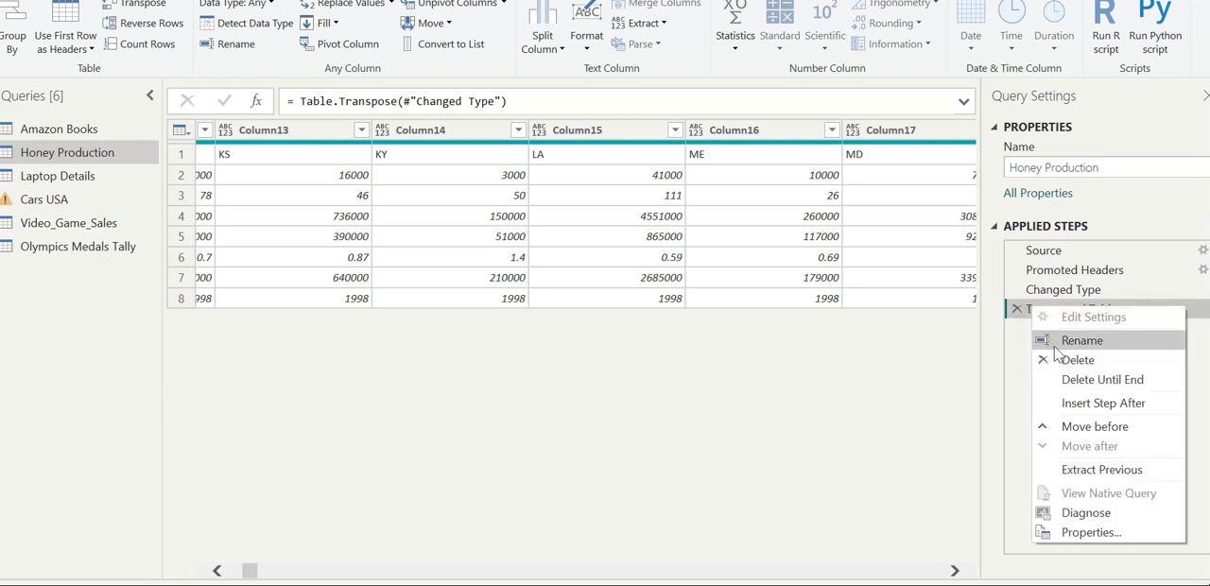
left_click(1065, 368)
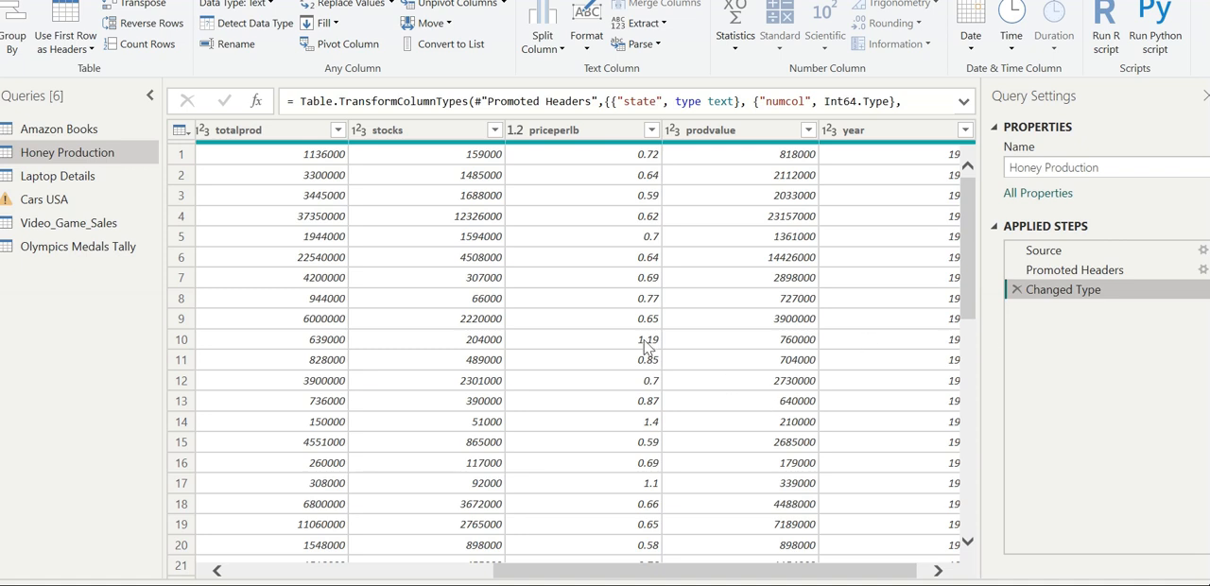
Reverse the row order of the Honey Production table twice.
left_click_drag(228, 572, 230, 576)
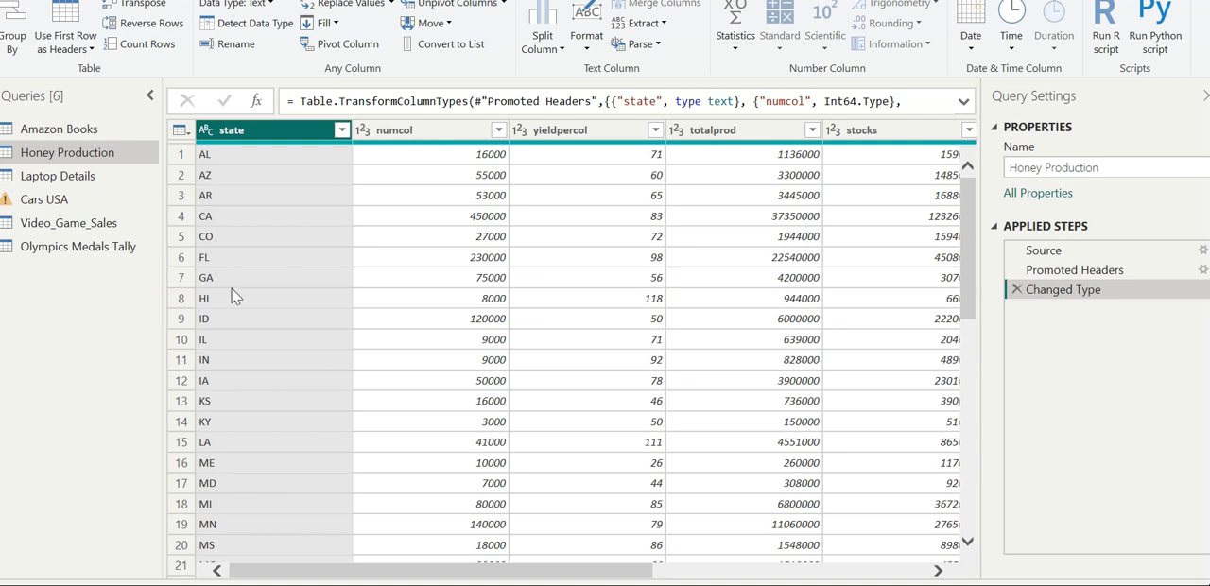
left_click(279, 156)
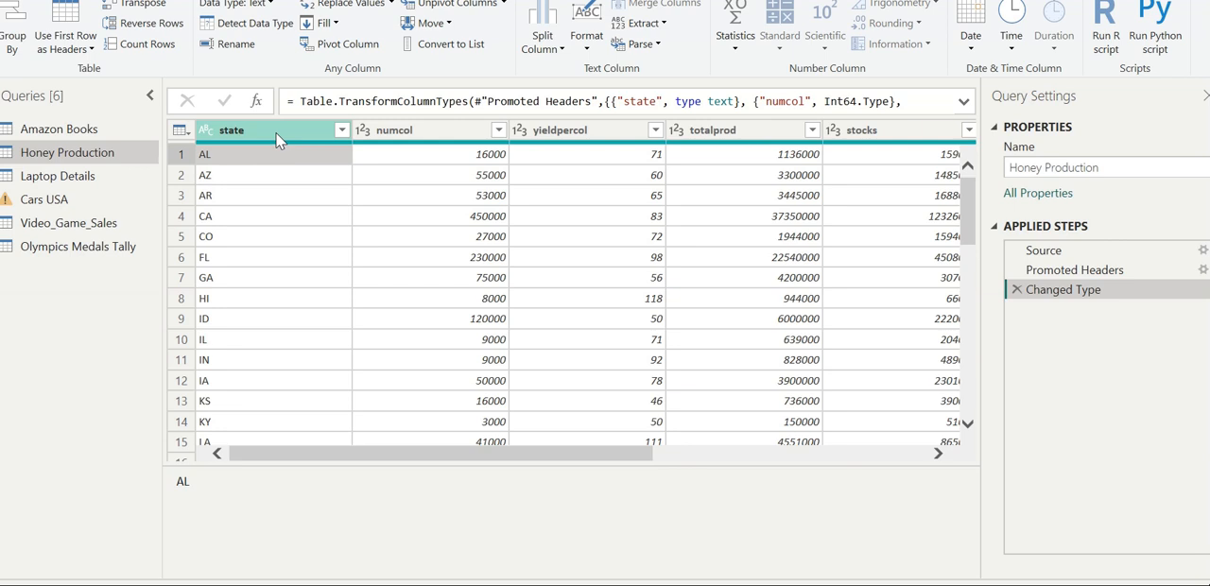
left_click(275, 131)
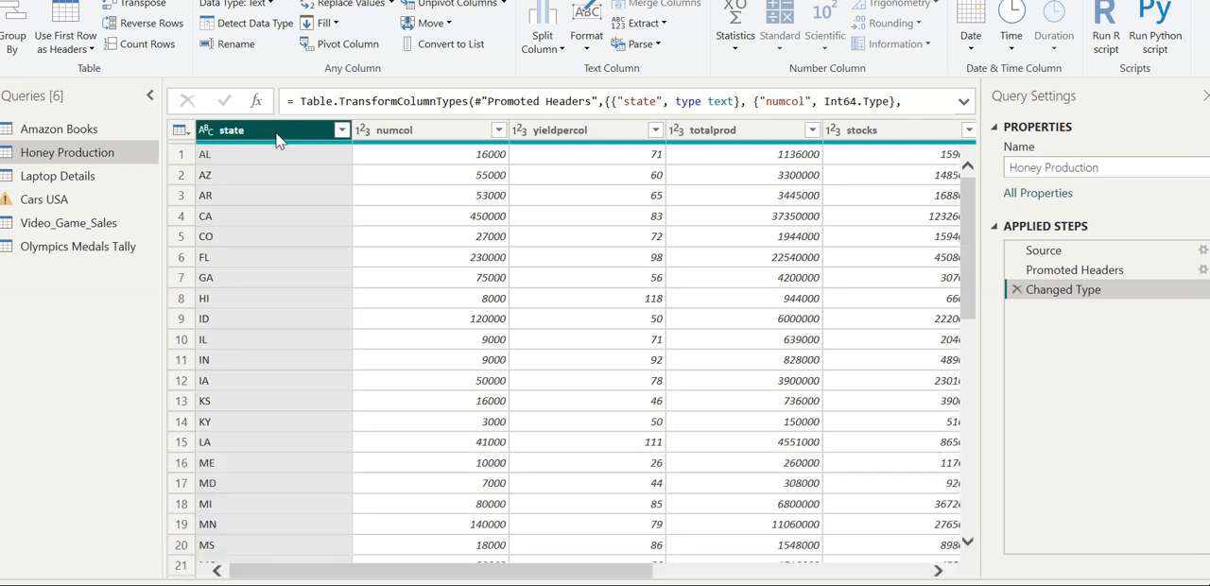
left_click(162, 29)
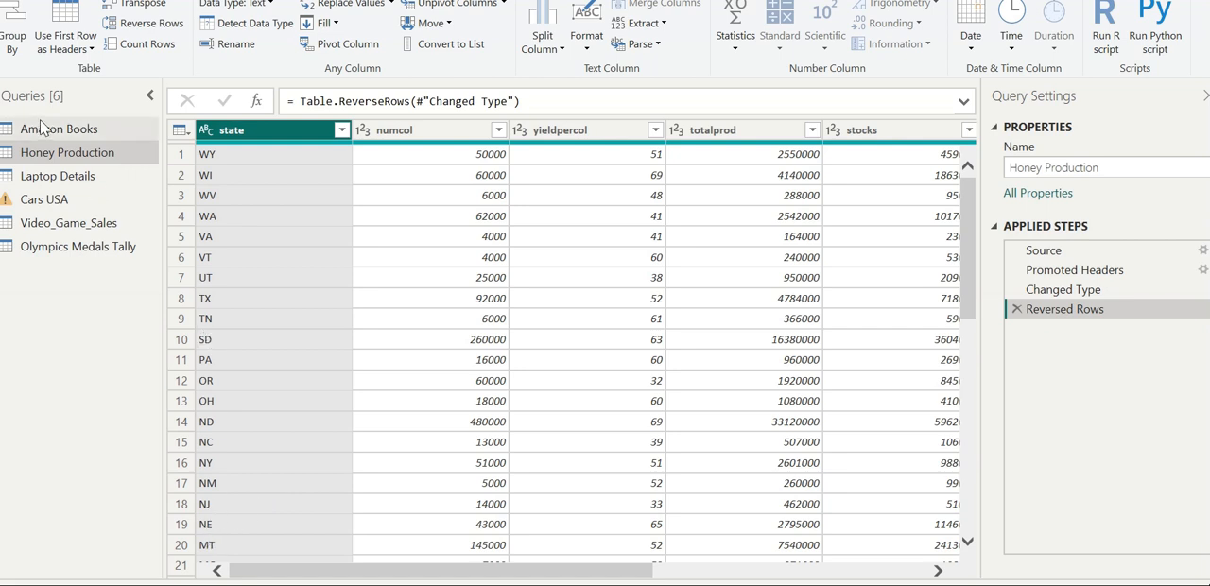
left_click(146, 25)
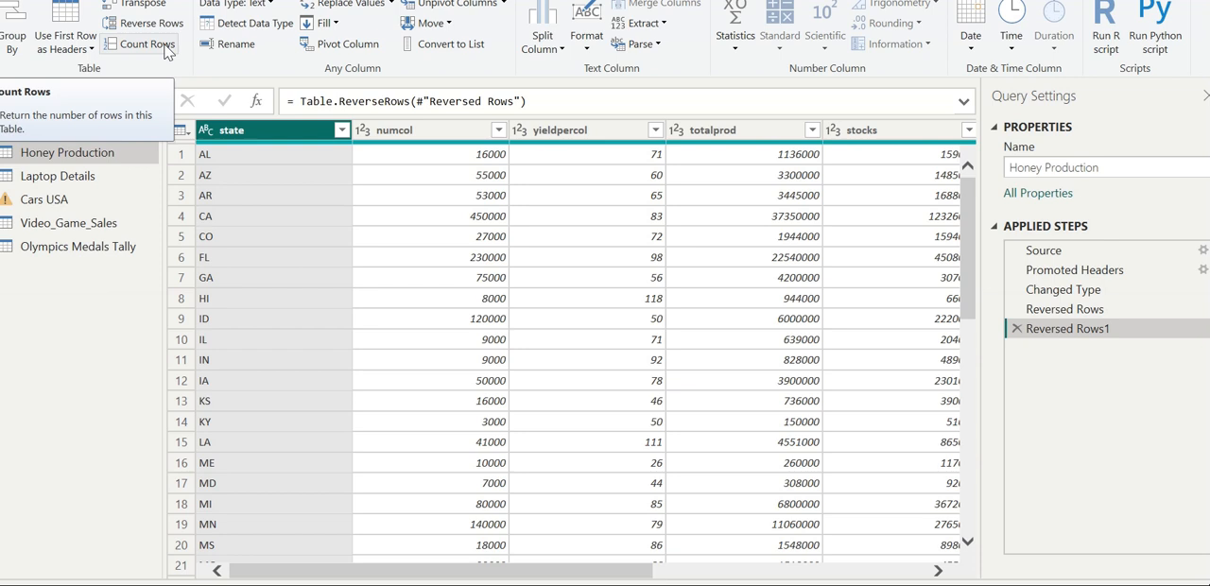
Delete both reversed-rows steps from the Honey Production query's applied steps.
right_click(1043, 330)
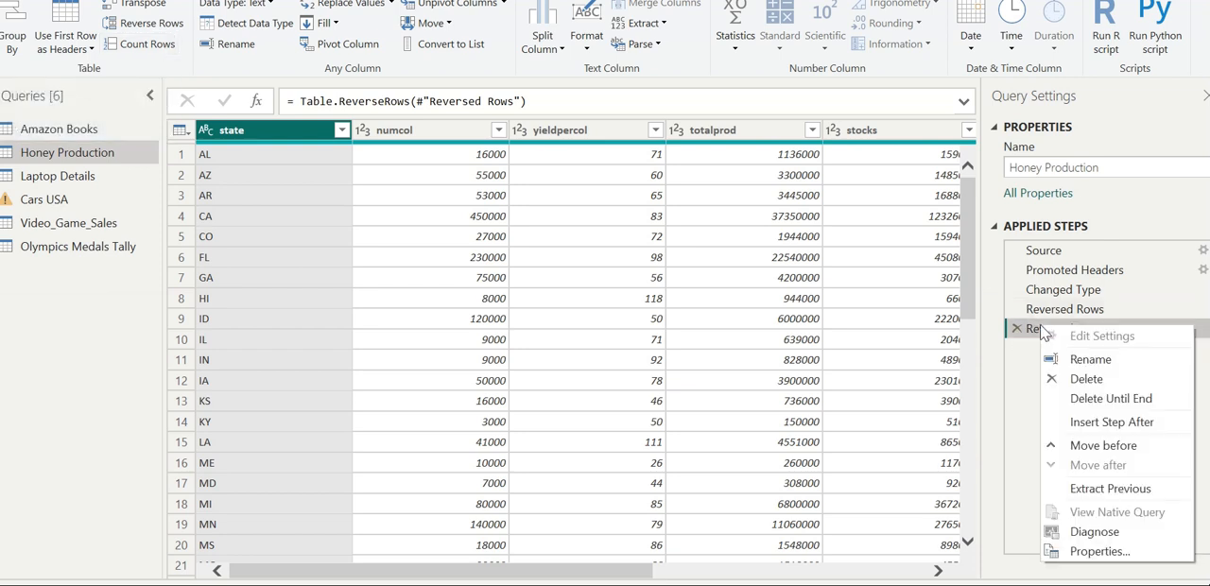
left_click(1085, 379)
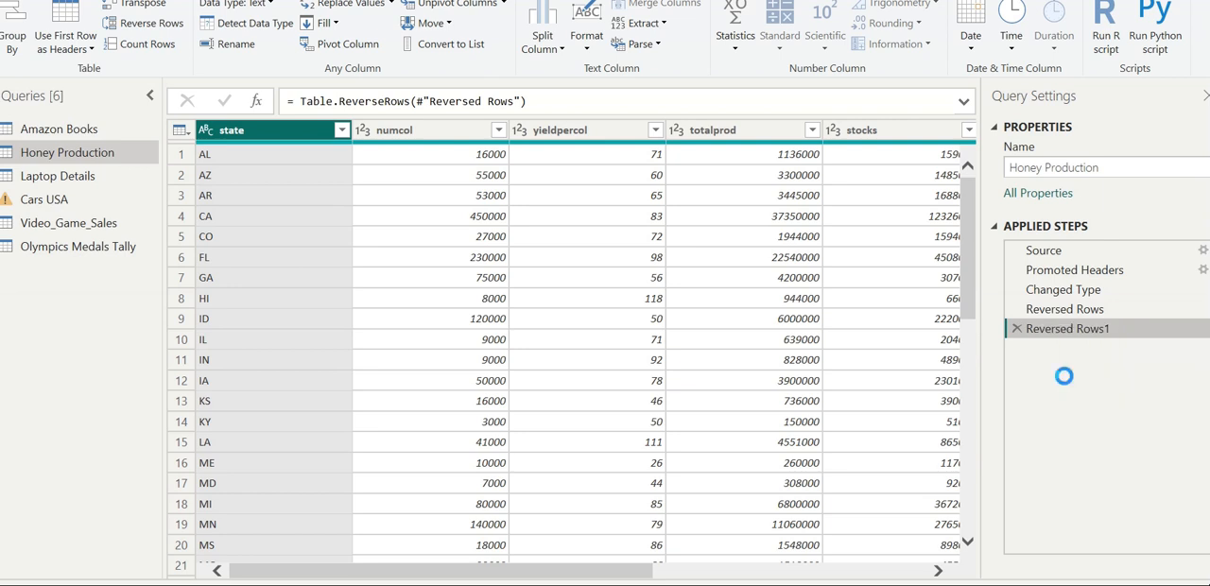
right_click(1056, 312)
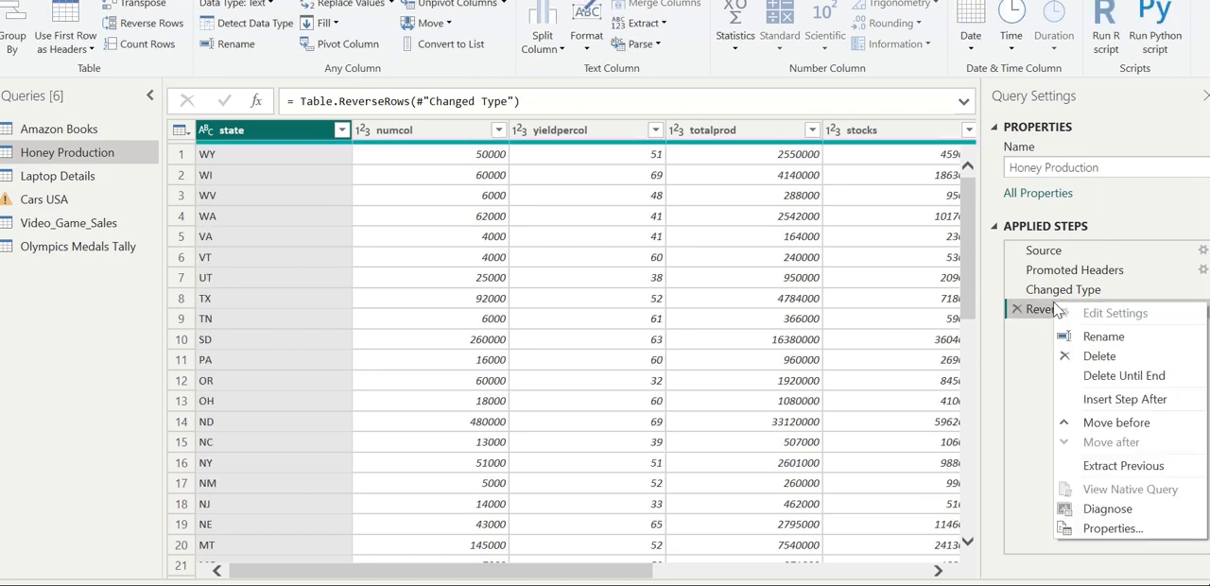
left_click(1075, 359)
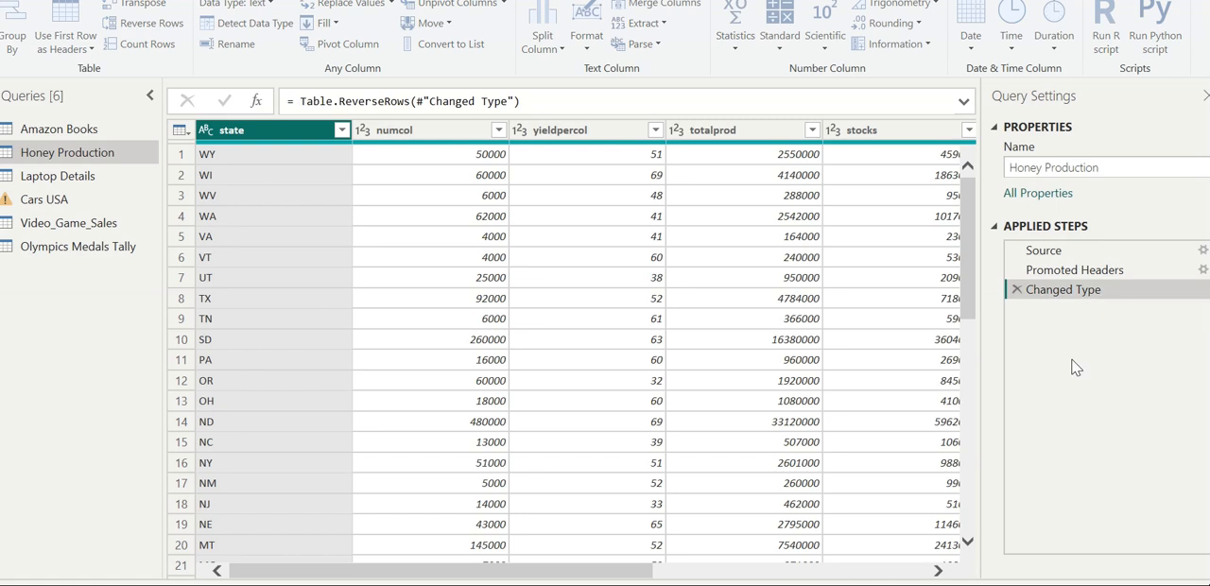
Count the rows of the Honey Production table and remove the Counted Rows step.
left_click(142, 45)
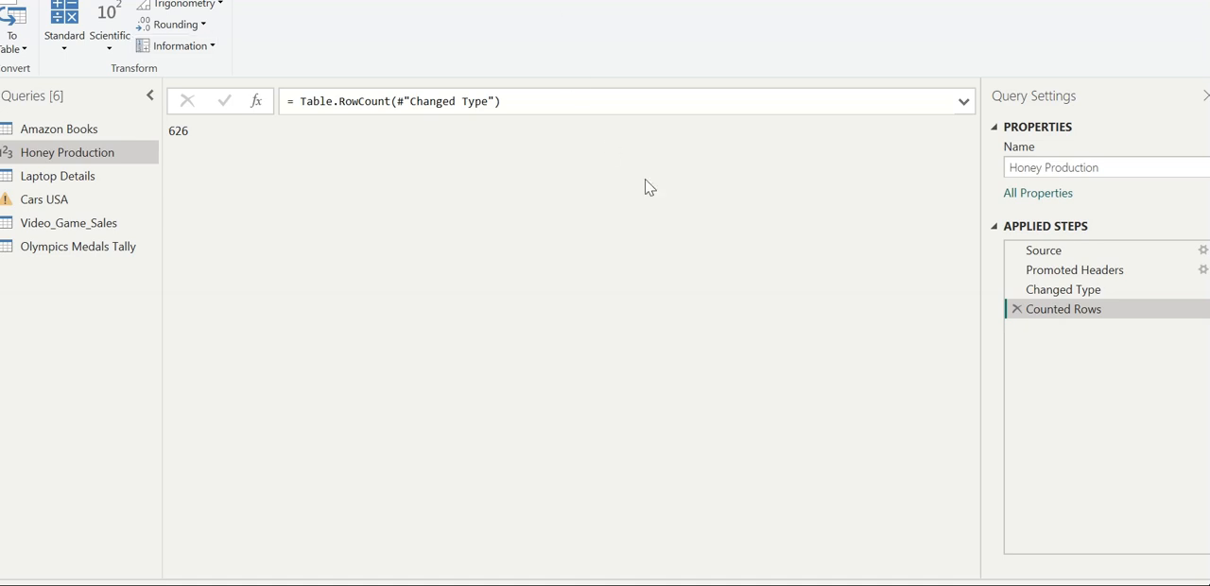
left_click(1016, 309)
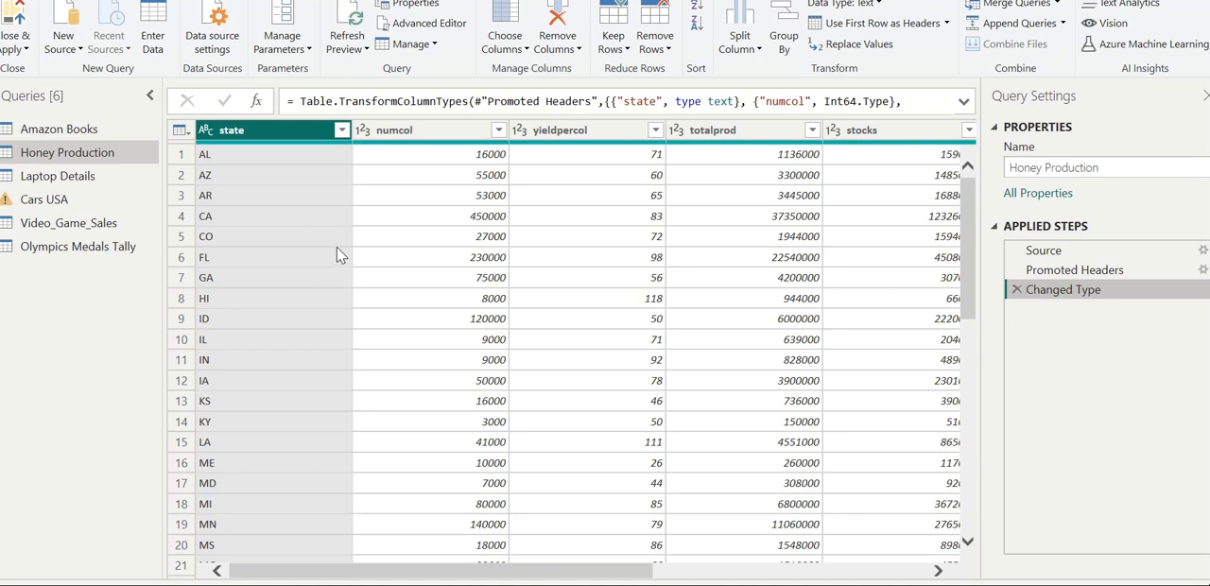
Open the Laptop Details query, keeping its name as it is.
left_click(83, 180)
left_click(82, 176)
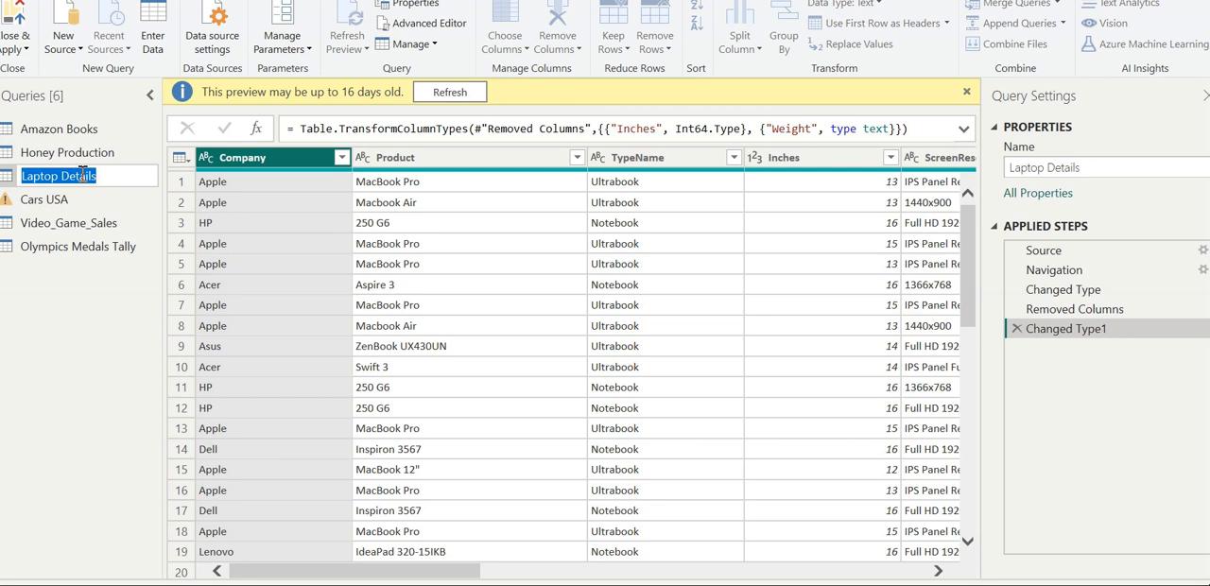
left_click(431, 359)
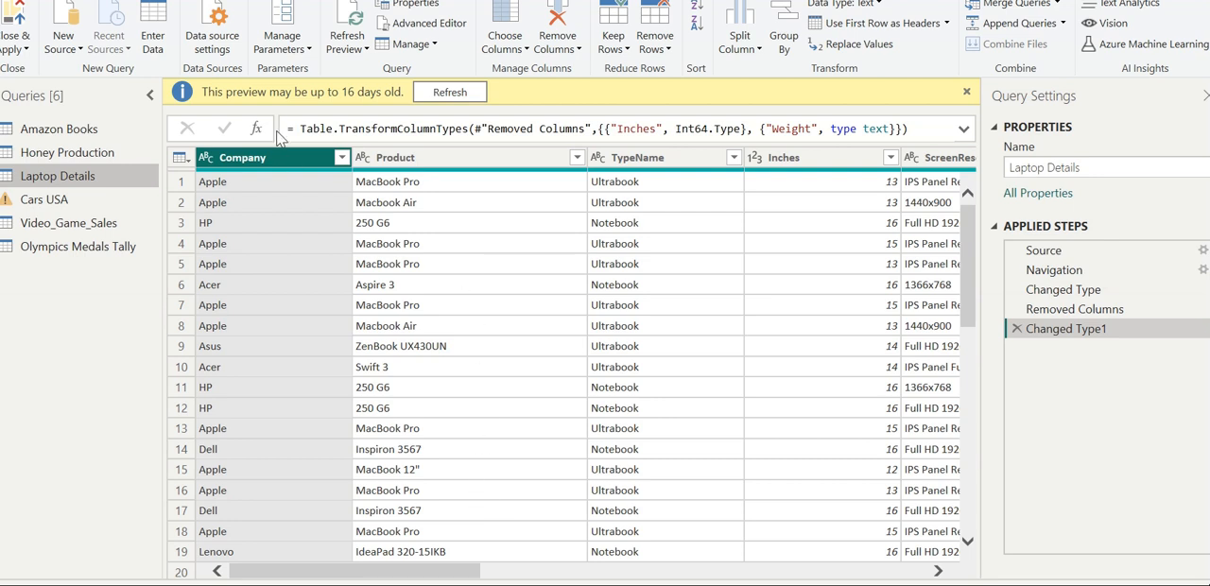
Split the Company column into columns using Space as the delimiter, at each occurrence of the delimiter.
left_click(105, 0)
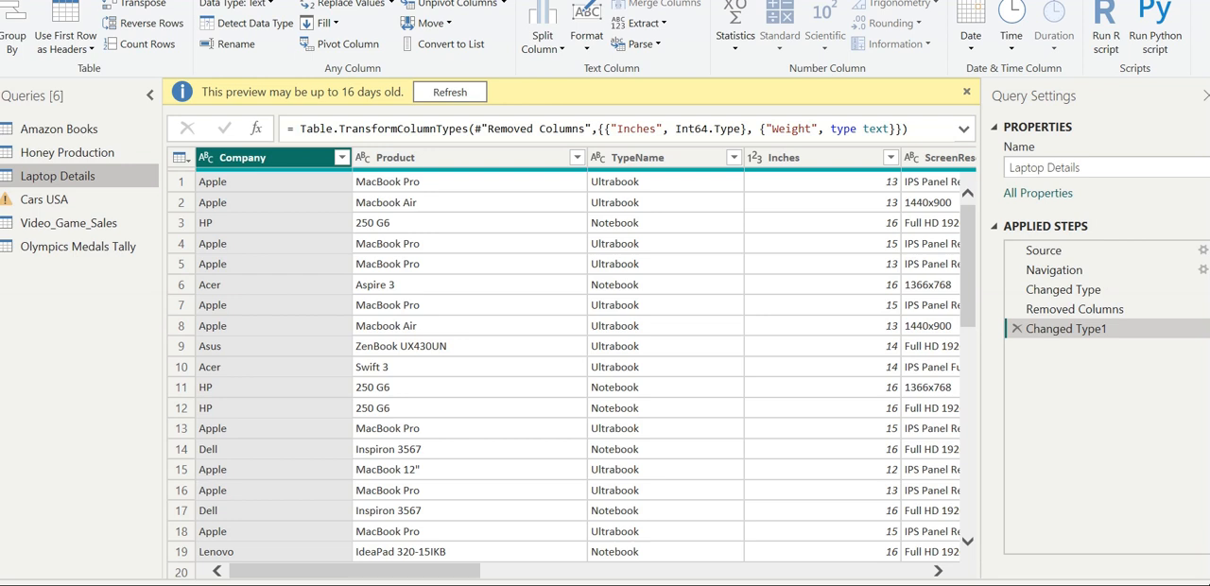
left_click(540, 38)
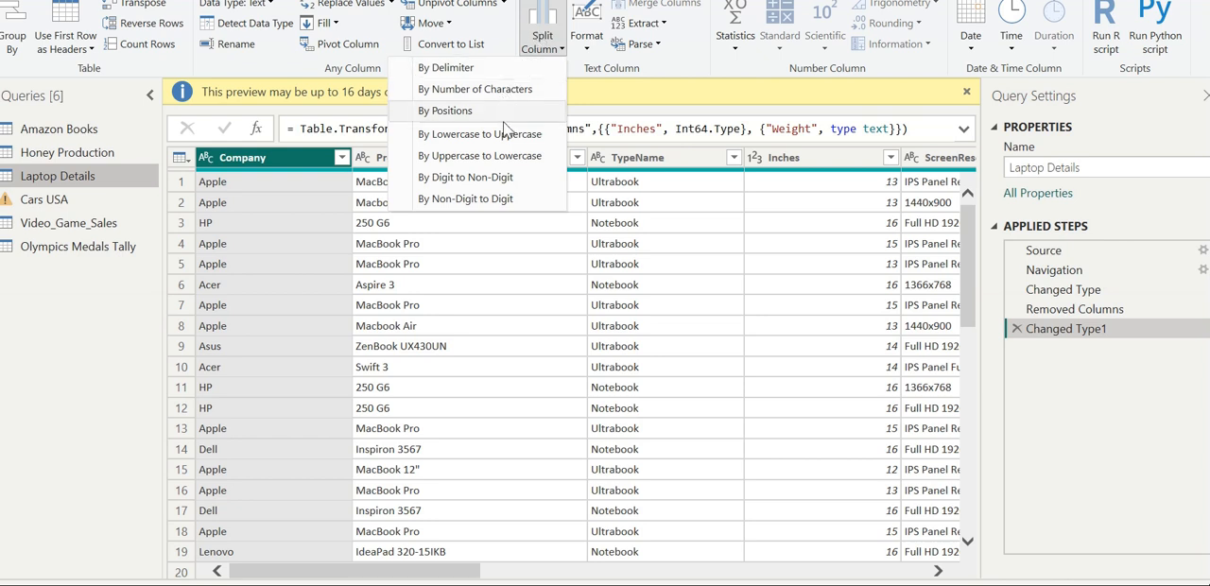
left_click(475, 70)
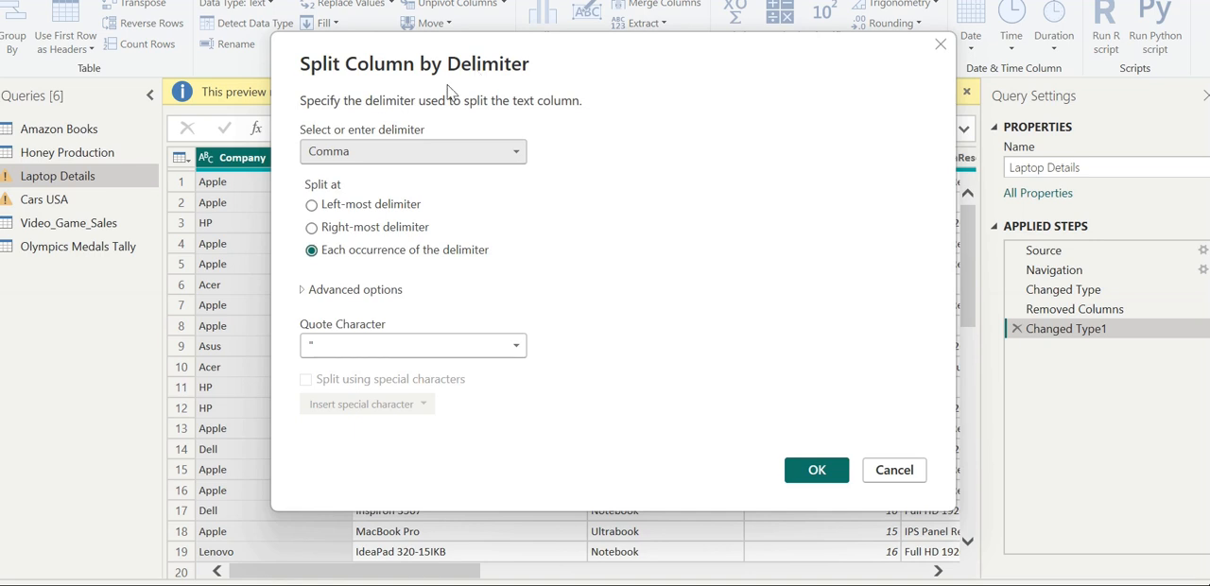
left_click(480, 155)
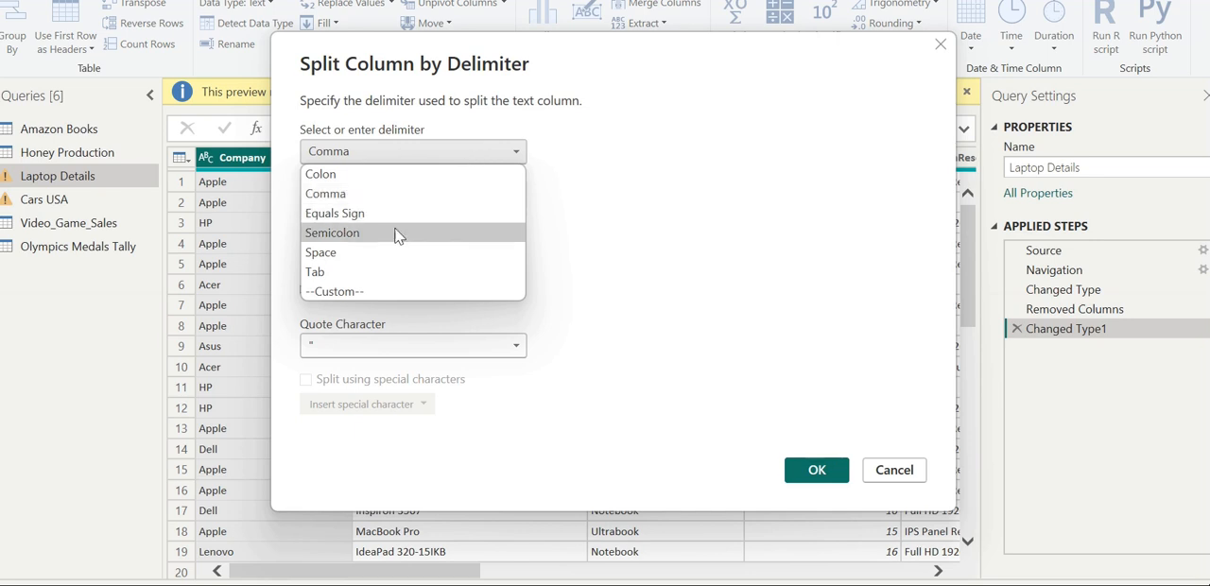
left_click(383, 257)
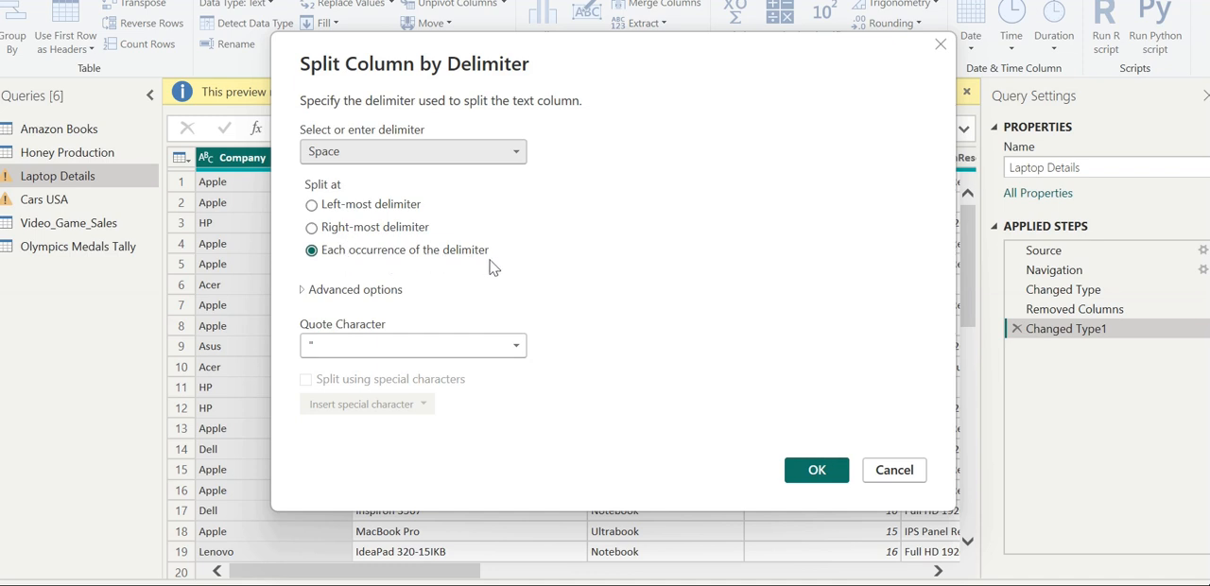
left_click(303, 292)
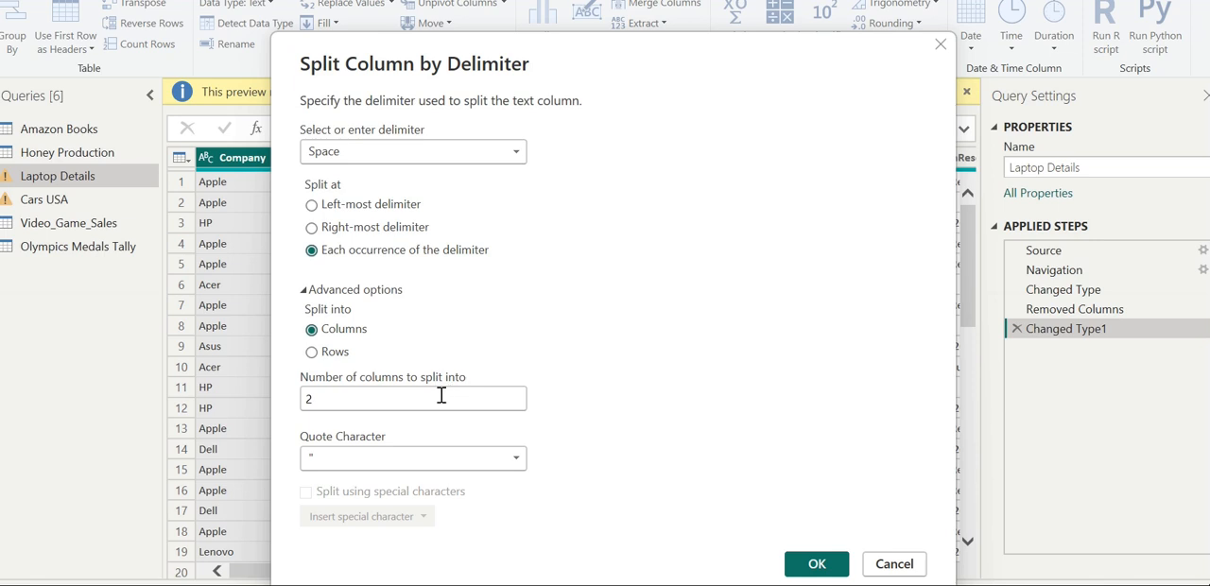
left_click(304, 291)
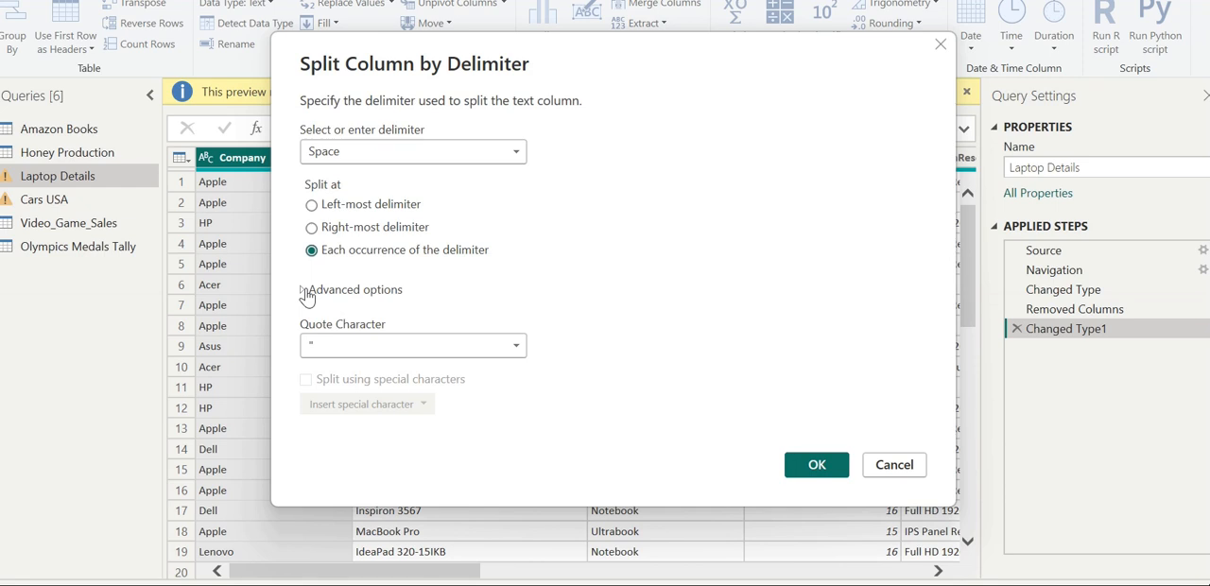
left_click(815, 463)
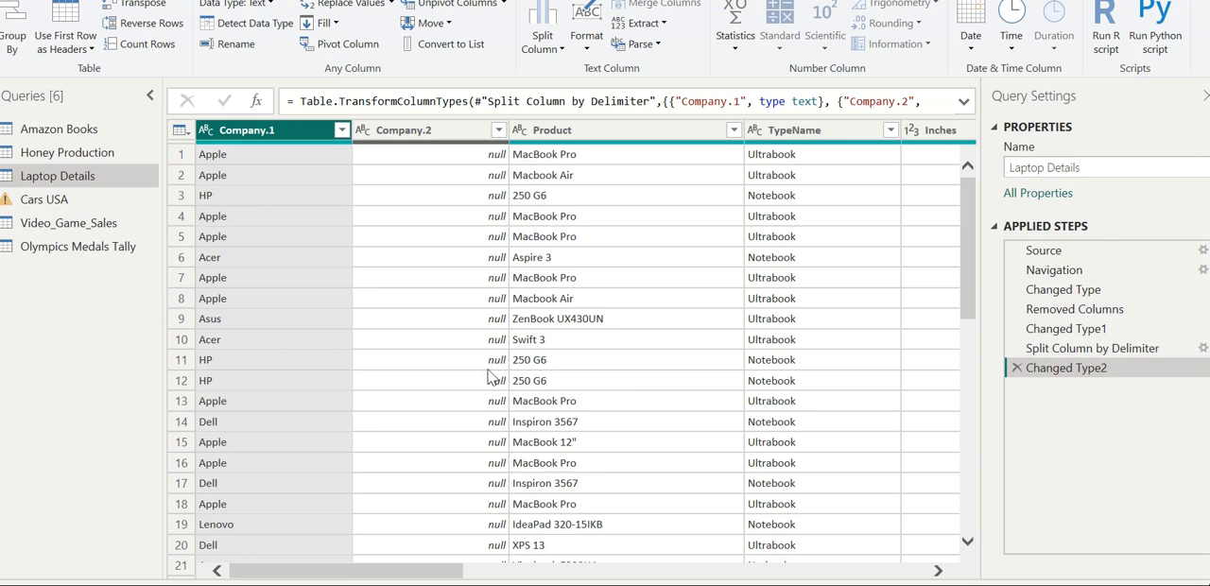
Delete the Company column's type-change and Split Column by Delimiter steps from the Laptop Details query.
left_click(556, 359)
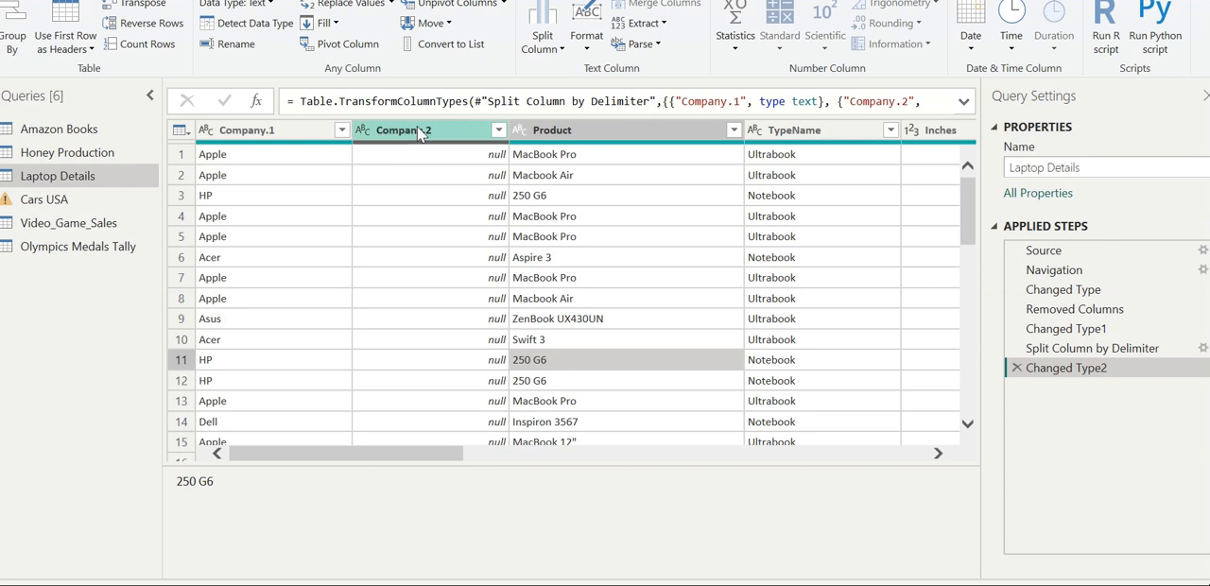
left_click(1017, 368)
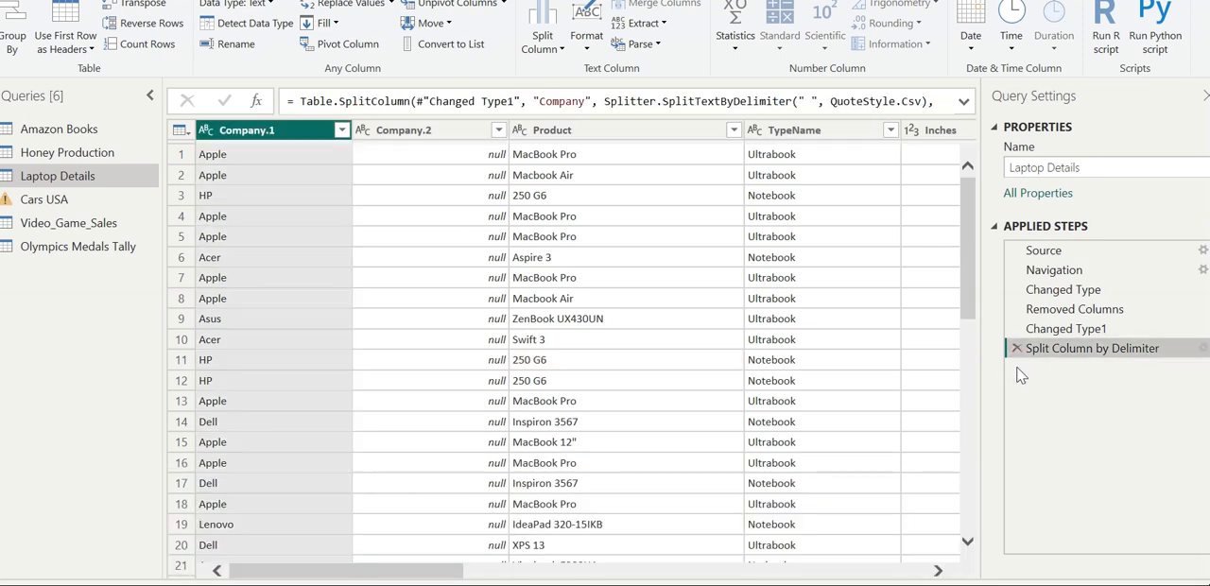
left_click(1017, 349)
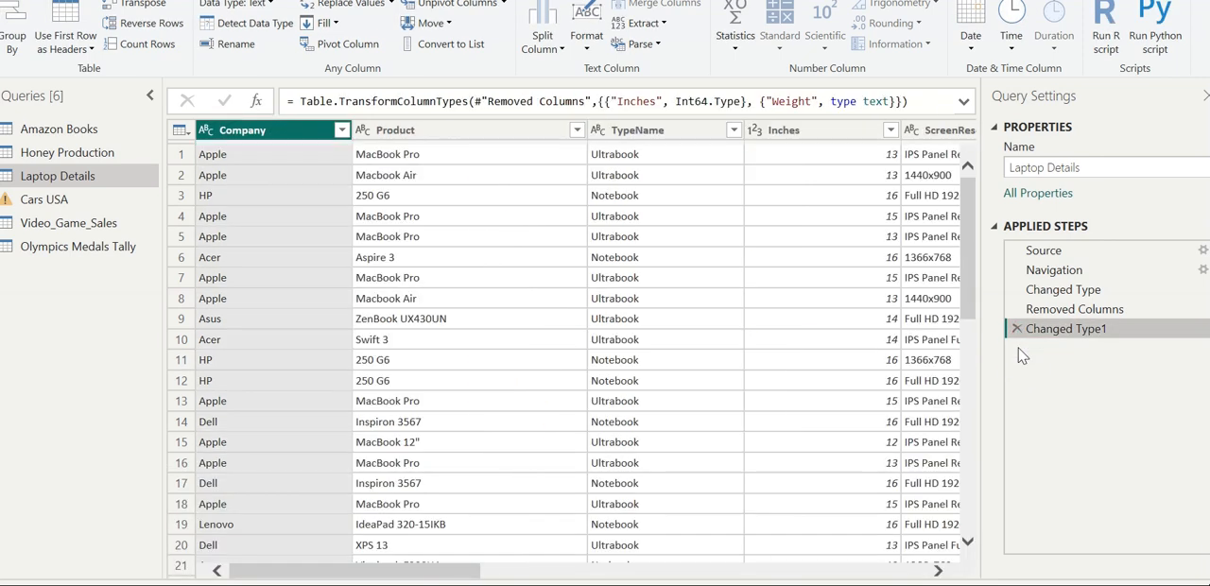
Split the Product column at each space, and delete the resulting Split Column by Delimiter and type-change steps.
left_click(407, 154)
left_click(454, 124)
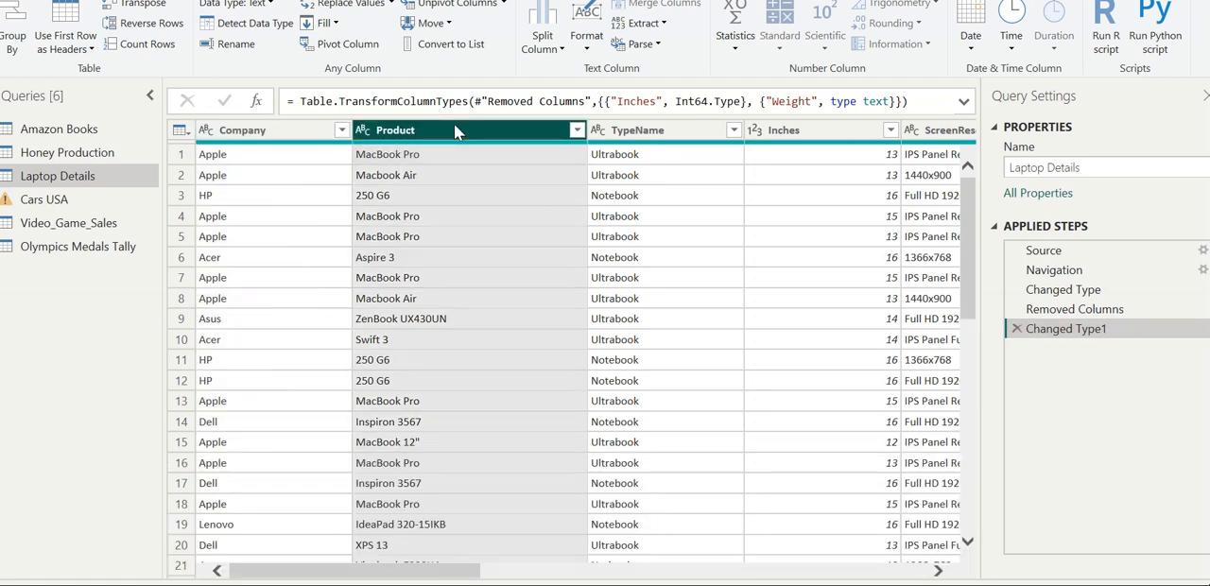
left_click(541, 37)
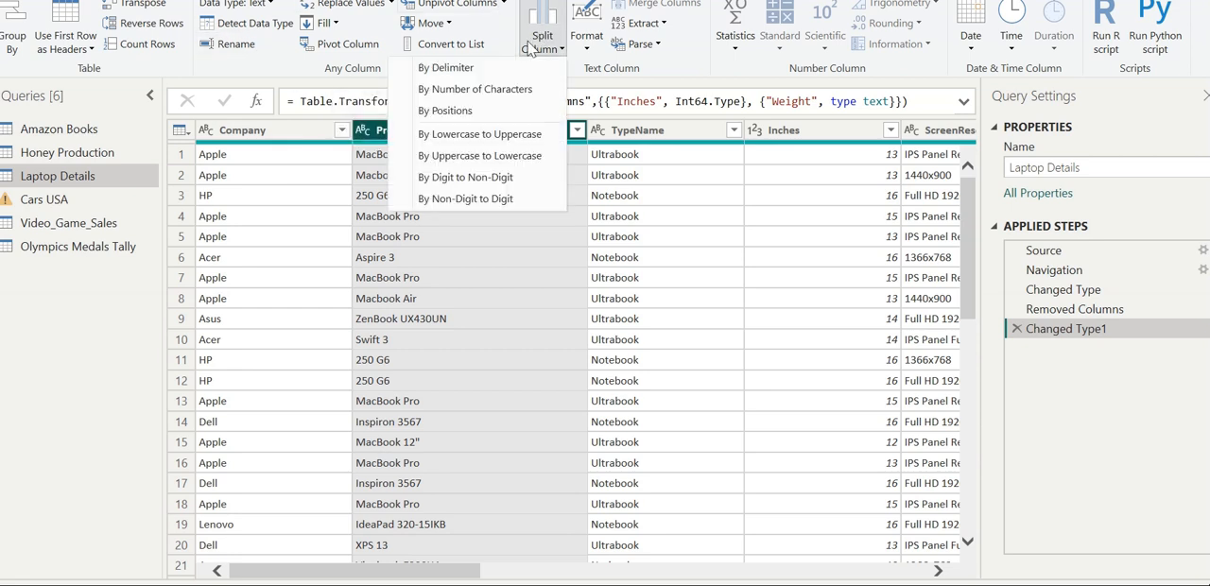
left_click(490, 71)
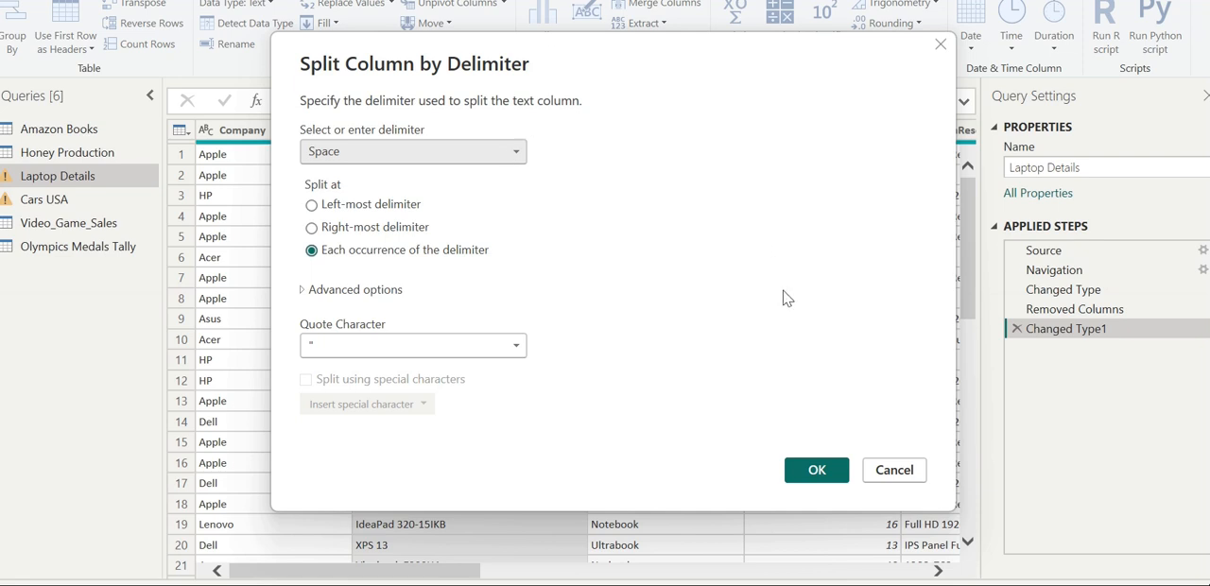
left_click(818, 474)
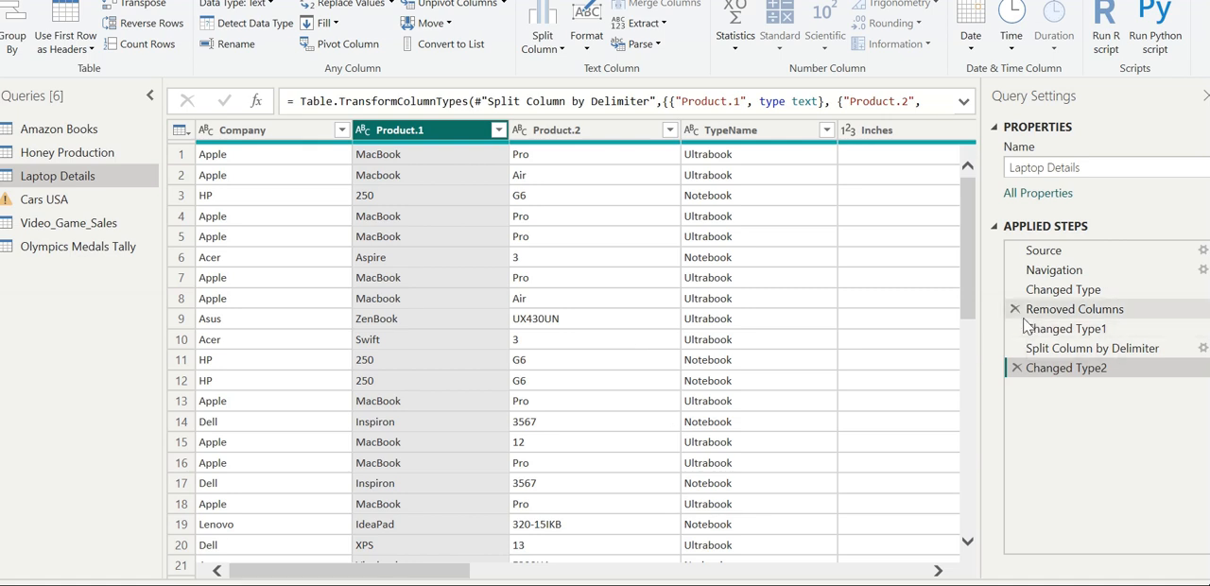
left_click(1015, 368)
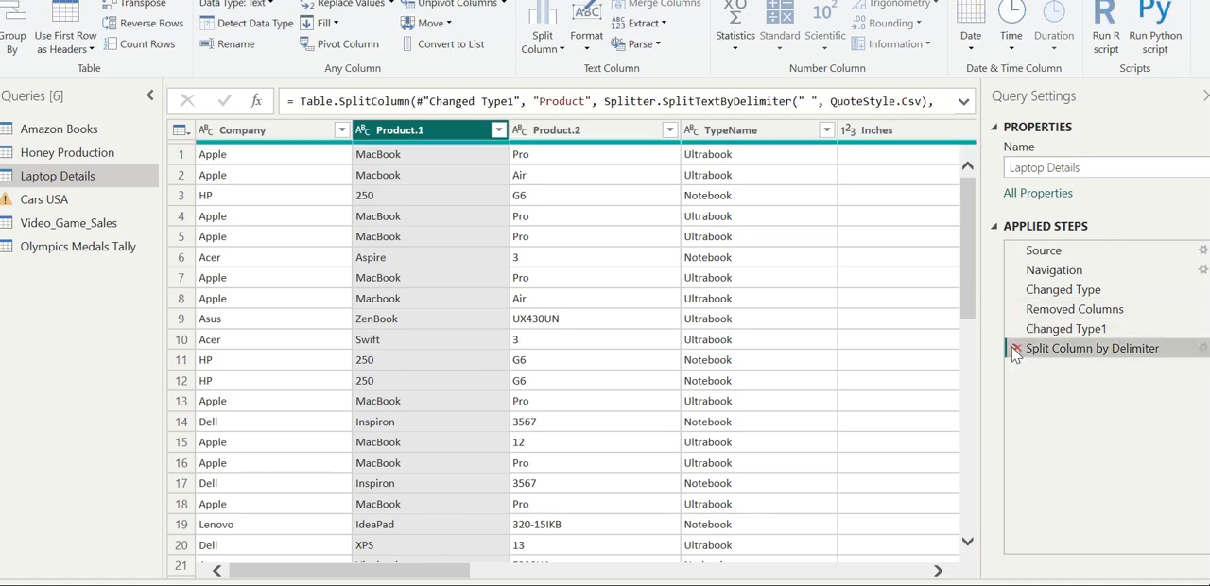
left_click(1015, 349)
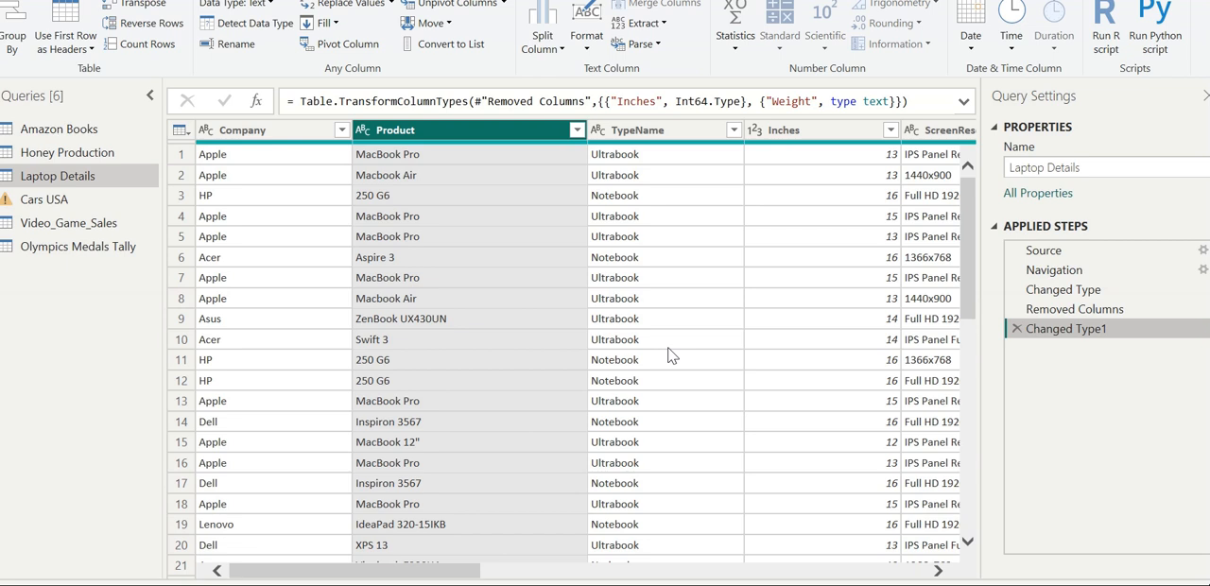
Convert the TypeName column's text to uppercase, and apply Capitalize Each Word to the same column.
left_click(641, 178)
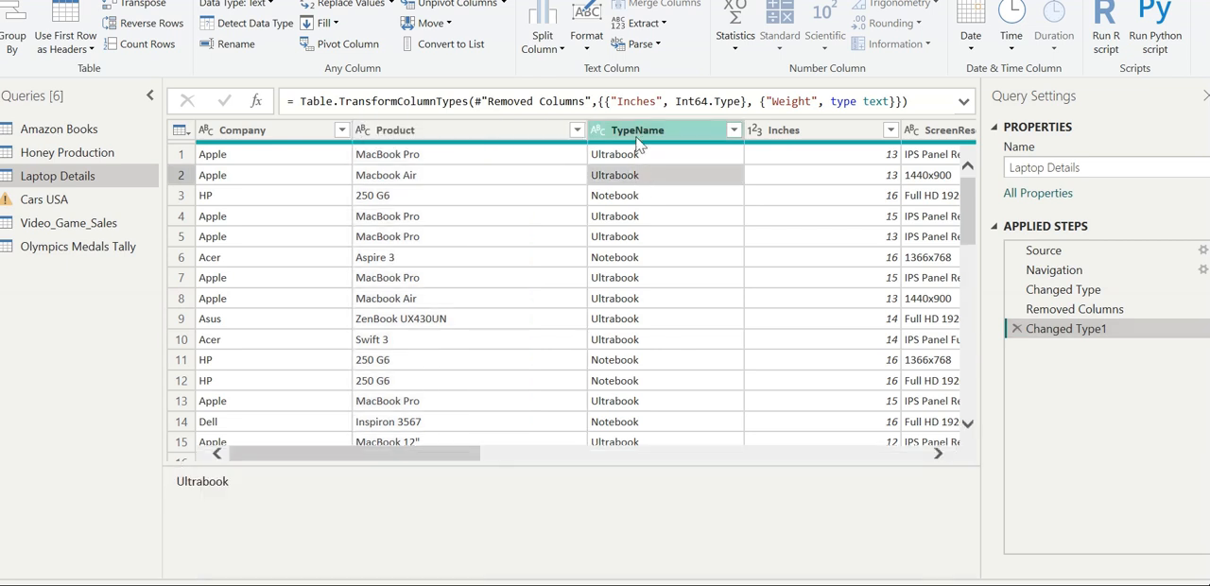
left_click(635, 133)
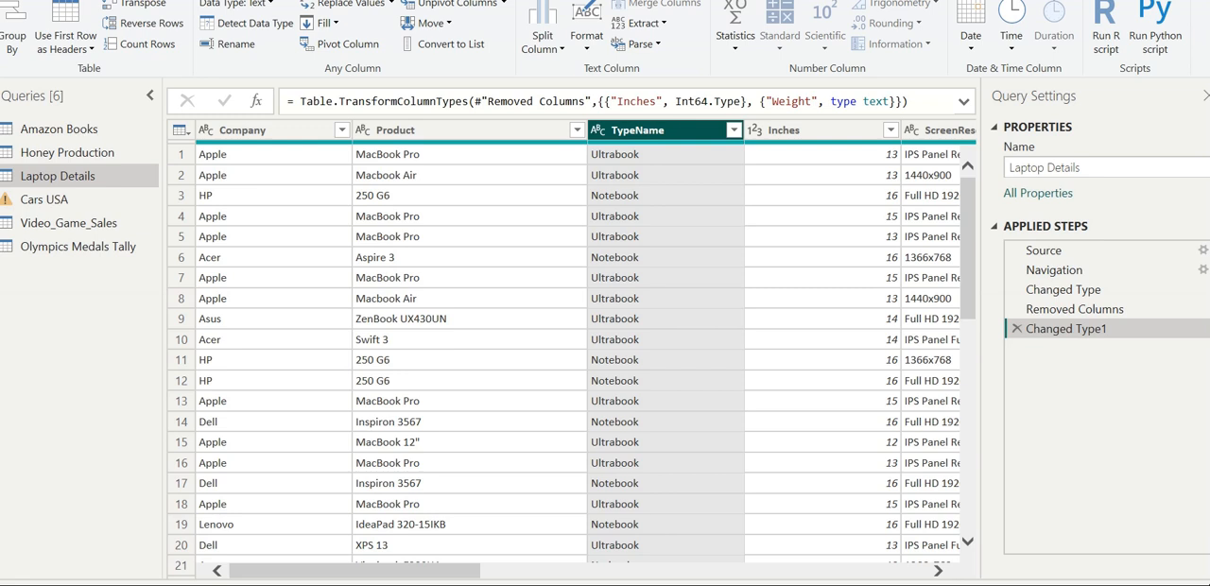
left_click(582, 36)
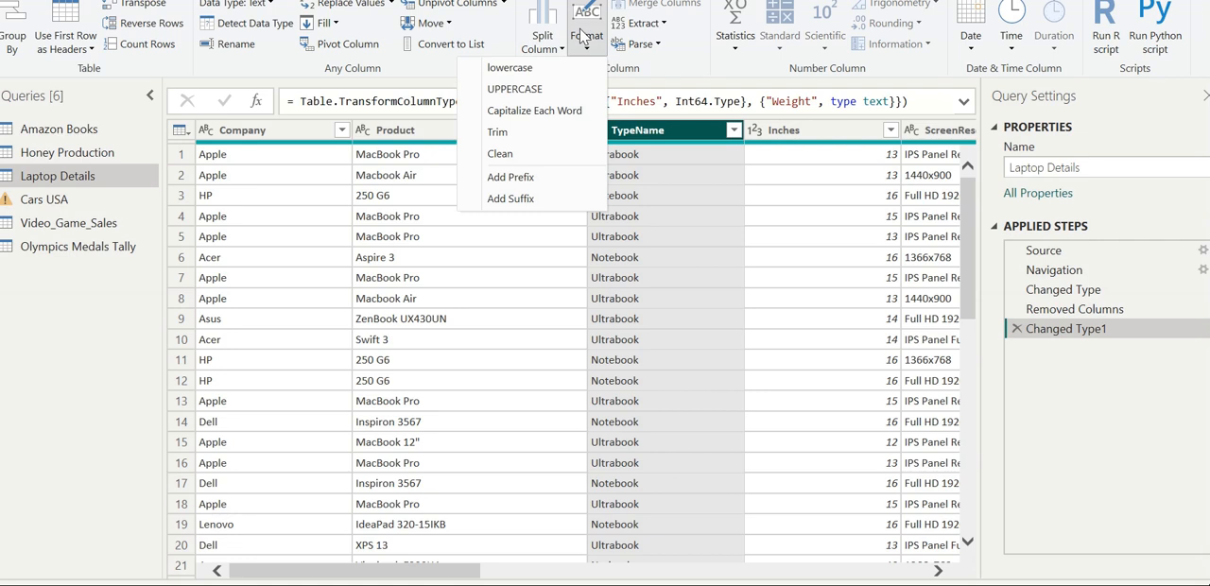
left_click(515, 89)
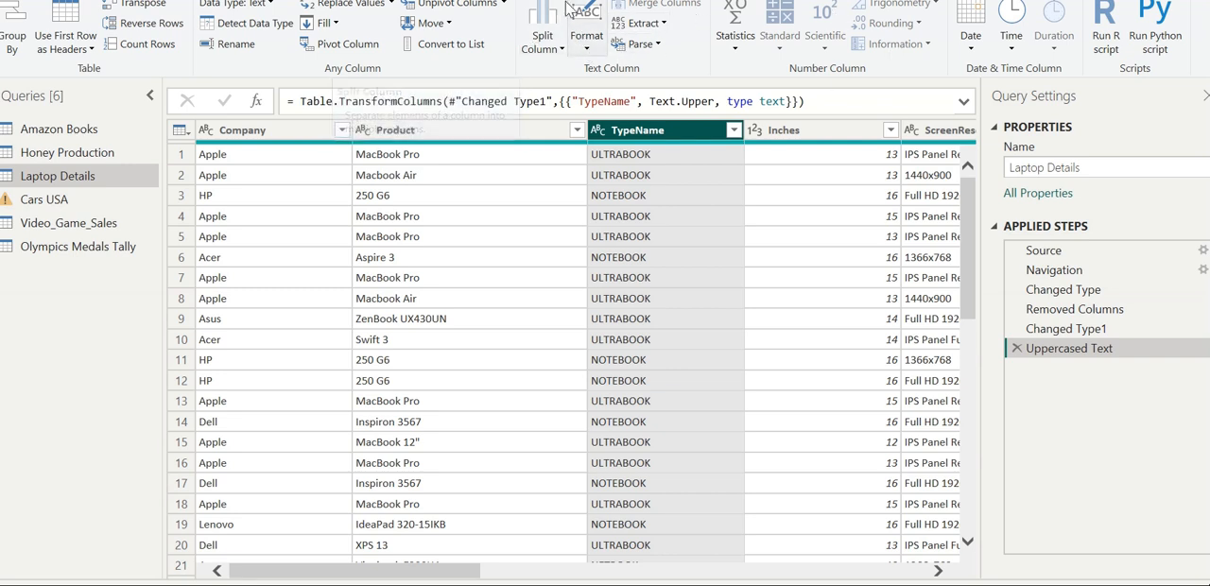
left_click(586, 28)
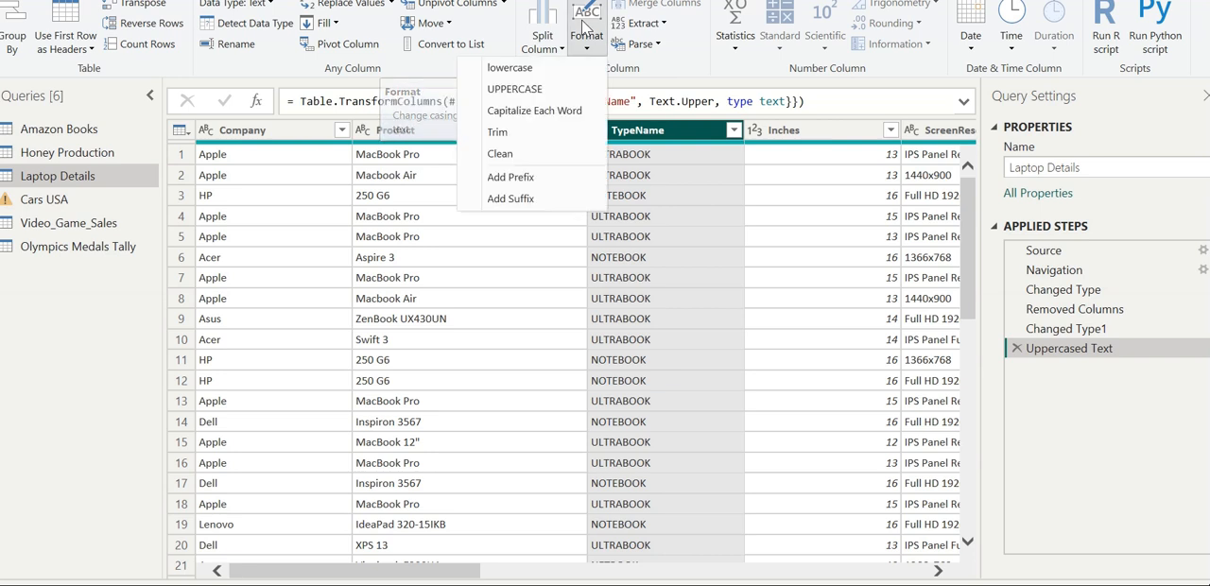
left_click(555, 111)
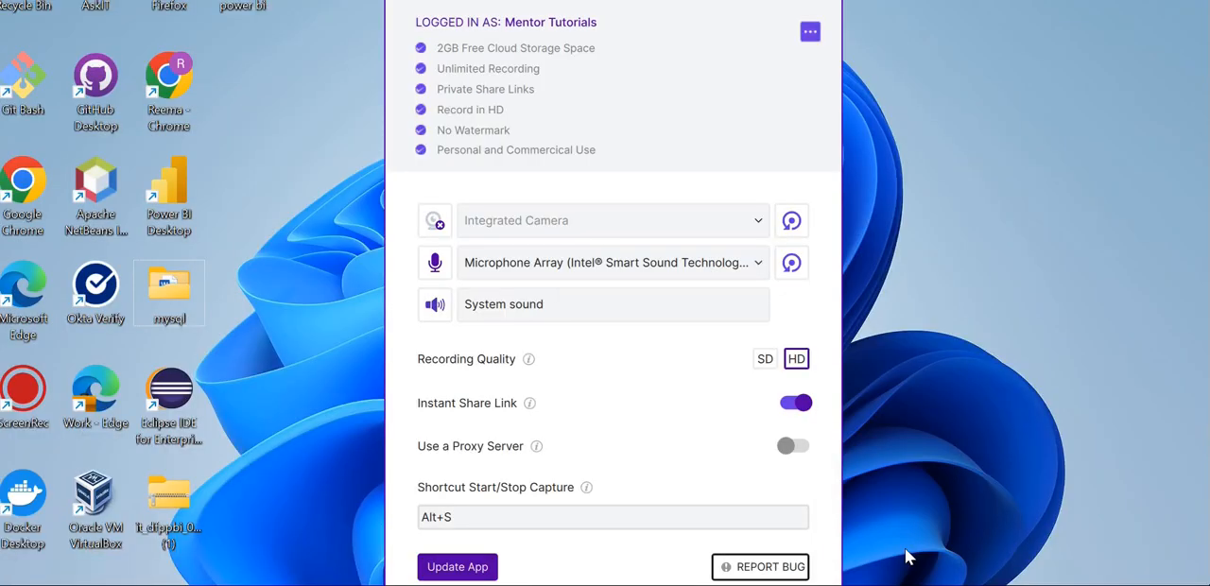
key("alt+Tab")
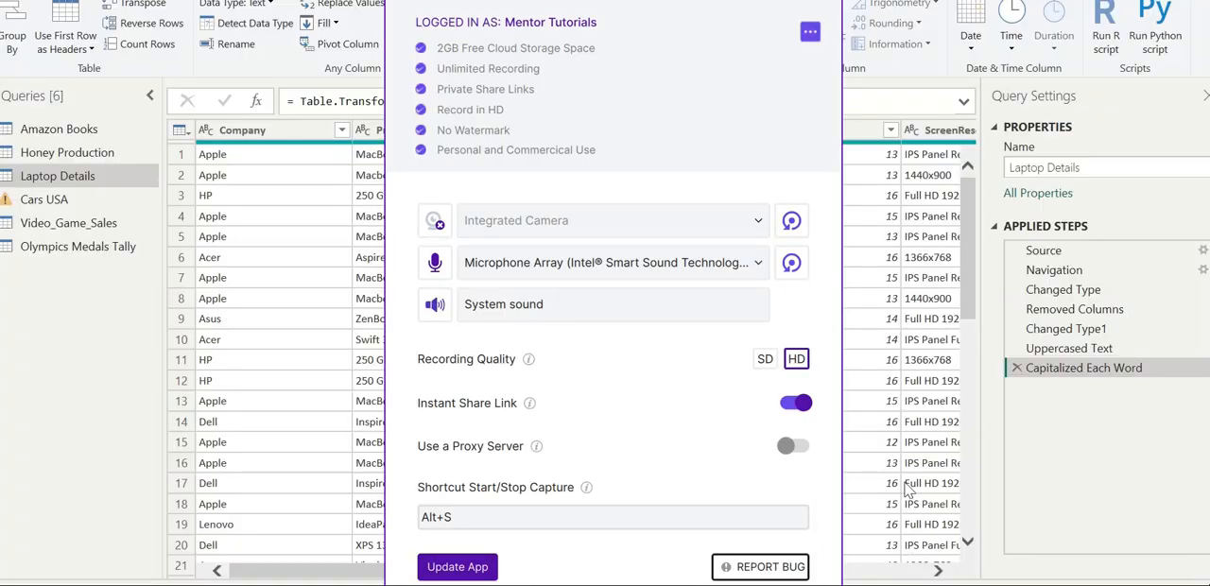